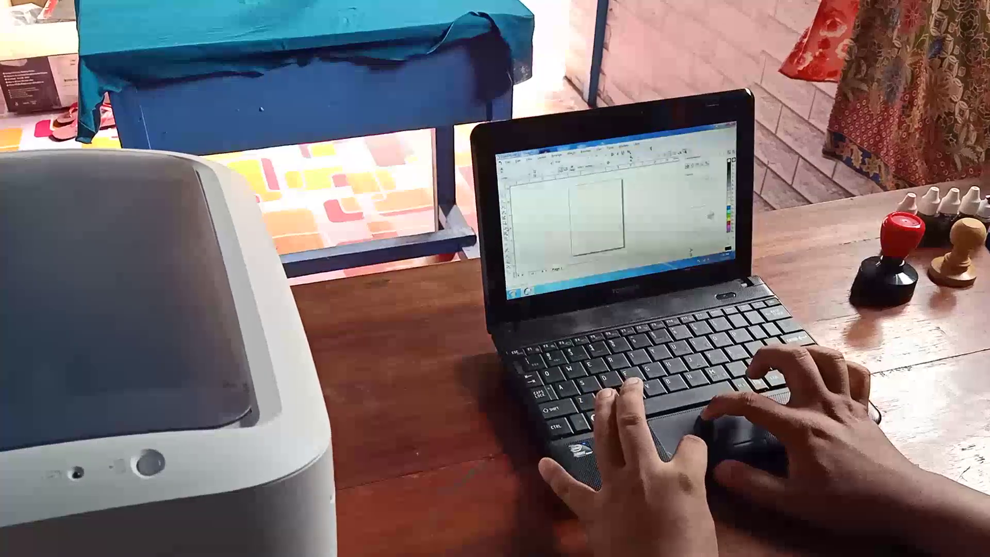
Step: Draw a circle about 2.6 inches across in the upper half of the page and change the drawing units to centimeters
left_click(507, 229)
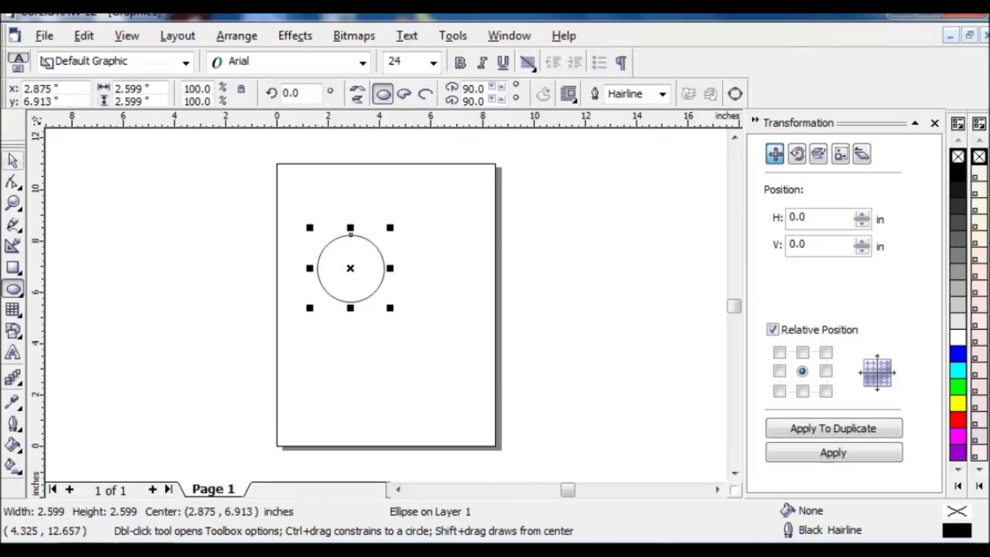
left_click(13, 161)
left_click(420, 205)
left_click(414, 94)
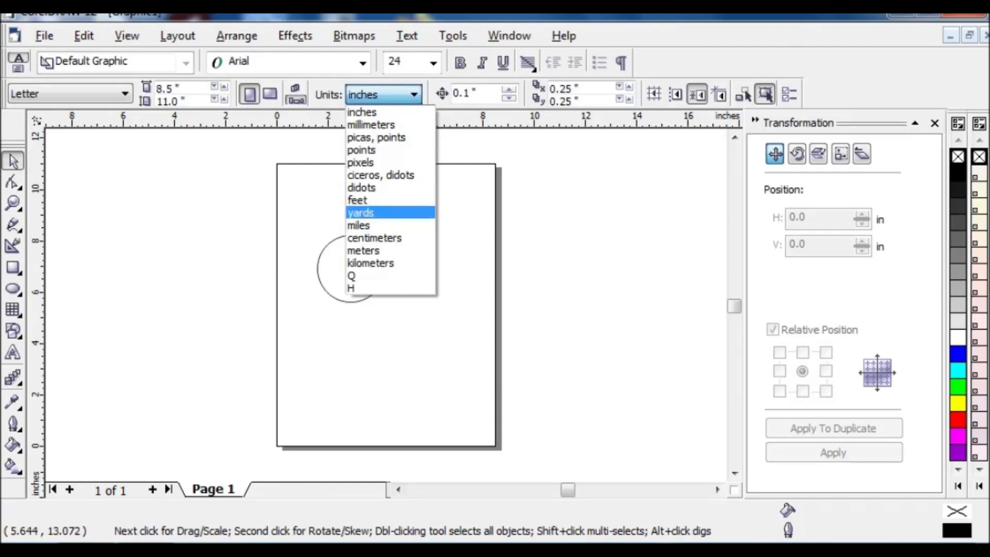
left_click(375, 238)
Step: Resize the circle to 4 cm wide and 4 cm high
left_click(369, 253)
left_click_drag(159, 89, 115, 89)
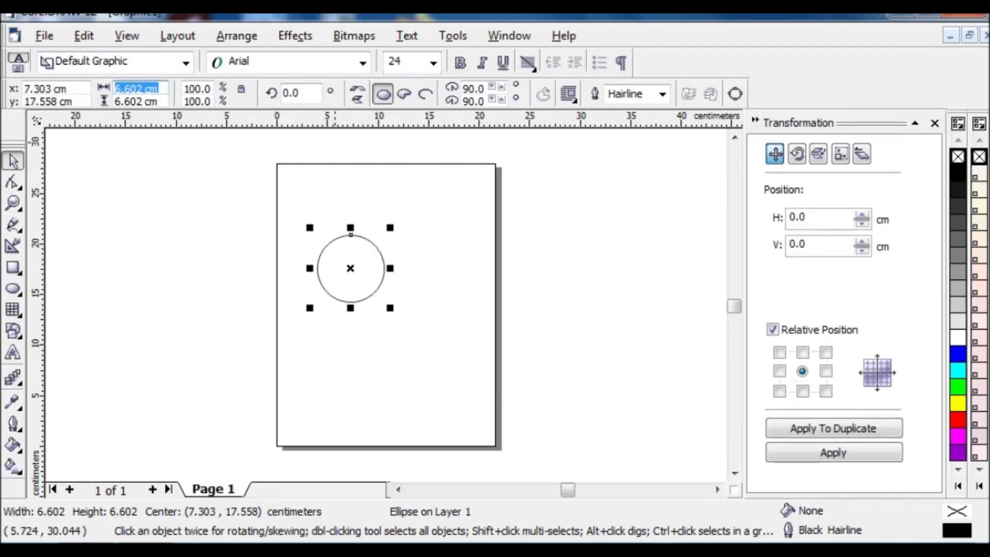
type("4")
key("Tab")
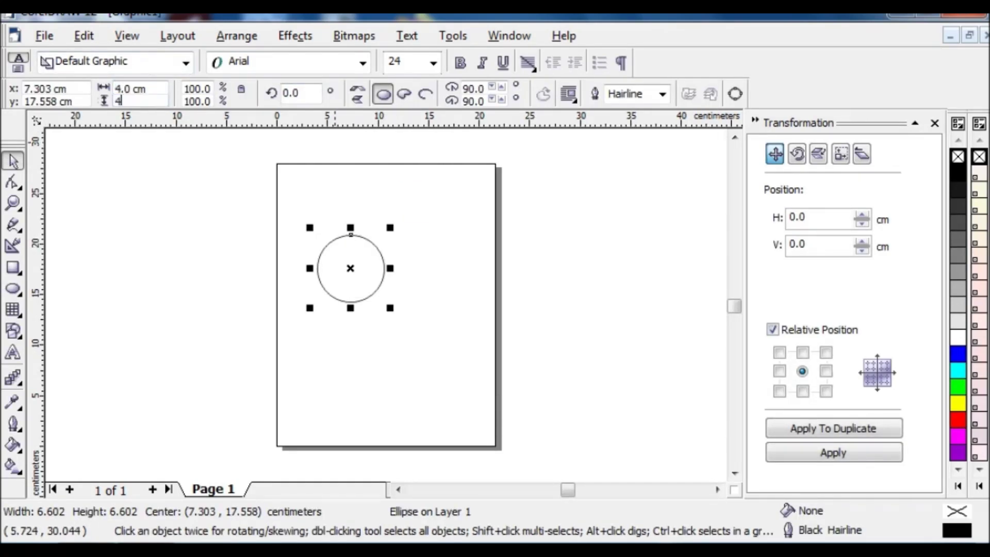
key("Return")
key("Escape")
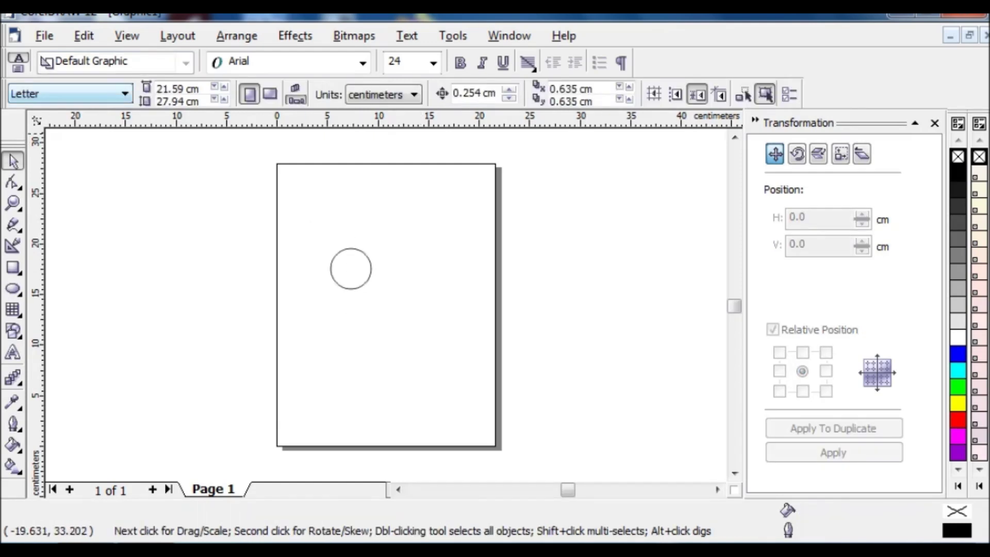
Step: Set the outline width of the 4 cm circle to 2 pt
left_click(13, 203)
left_click(105, 94)
left_click(299, 220)
left_click(473, 361)
left_click(735, 138)
left_click(734, 137)
left_click(13, 160)
left_click(304, 229)
left_click(662, 94)
left_click(629, 163)
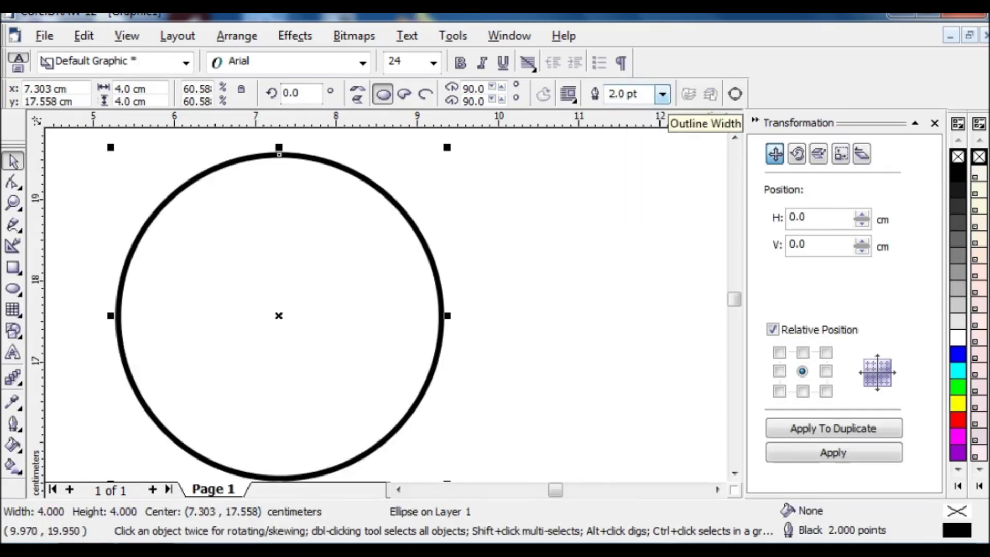
Step: Copy the 2 pt circle
right_click(345, 168)
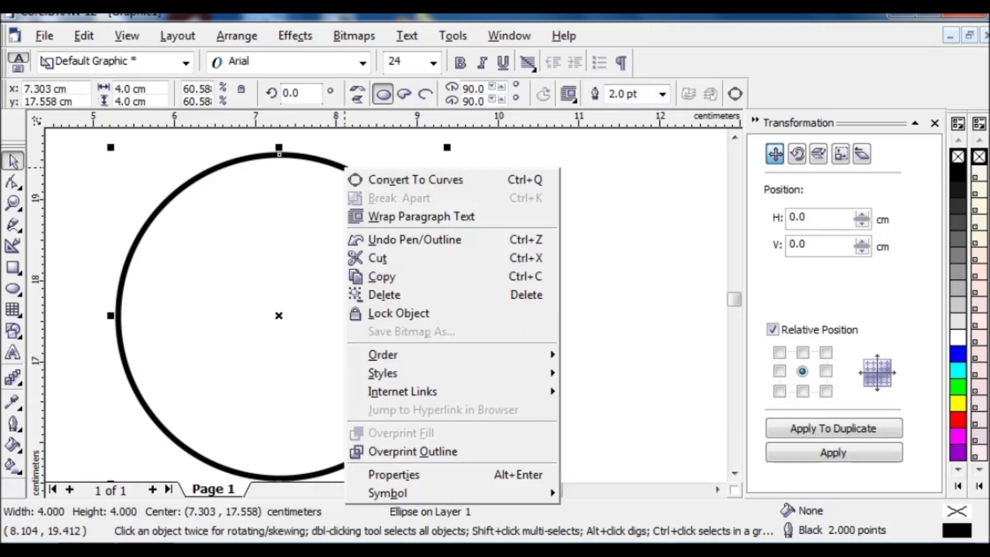
left_click(382, 276)
right_click(381, 228)
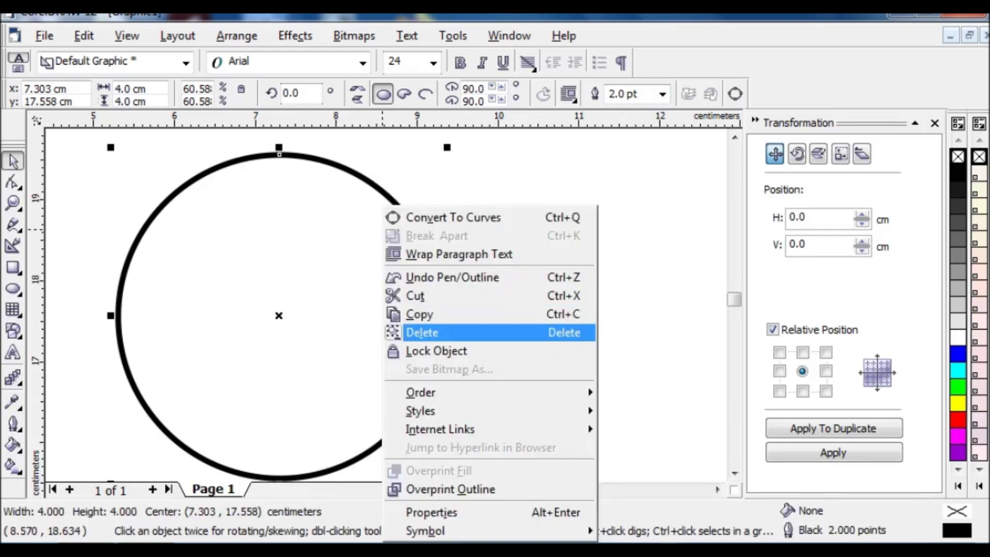
left_click(421, 333)
key("ctrl+z")
right_click(375, 222)
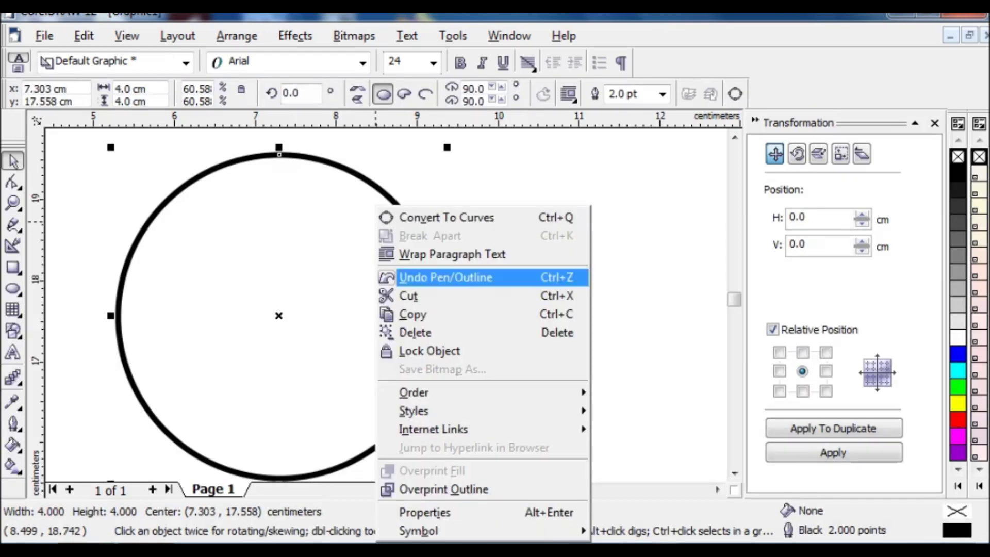
left_click(377, 219)
right_click(397, 222)
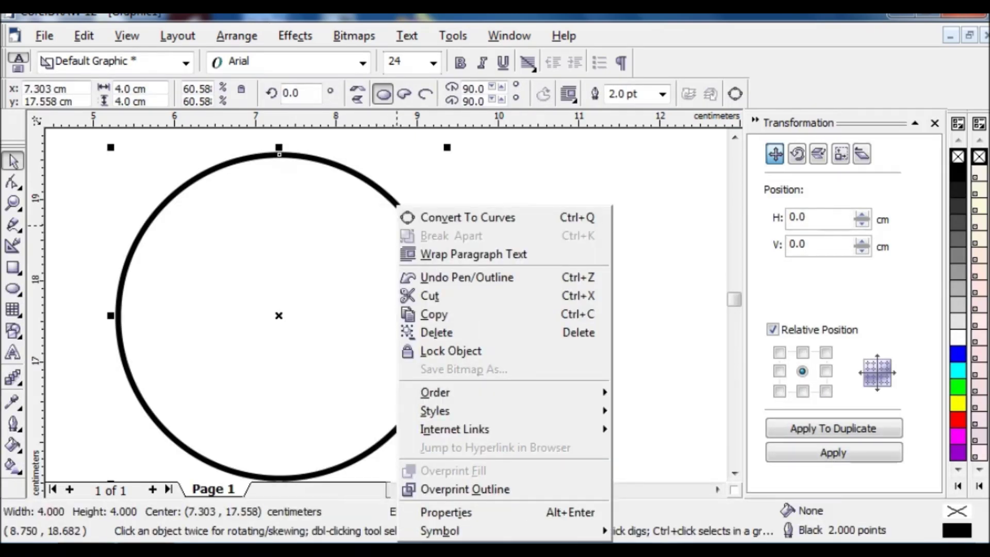
Step: Paste a duplicate of the circle, offset it slightly from the original and set its outline width to 1 pt
left_click(367, 180)
key("ctrl+v")
left_click_drag(367, 180, 375, 201)
left_click(662, 94)
left_click(624, 149)
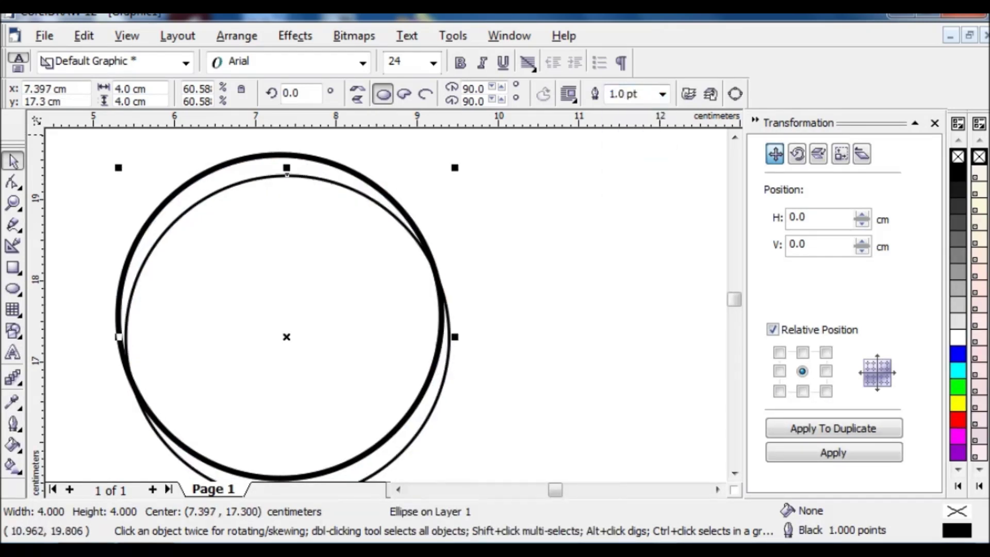
Step: Shrink the 1 pt circle to about 3.79 cm and center it inside the 2 pt circle
left_click_drag(454, 168, 445, 175)
left_click_drag(349, 293, 350, 277)
left_click_drag(283, 183, 283, 166)
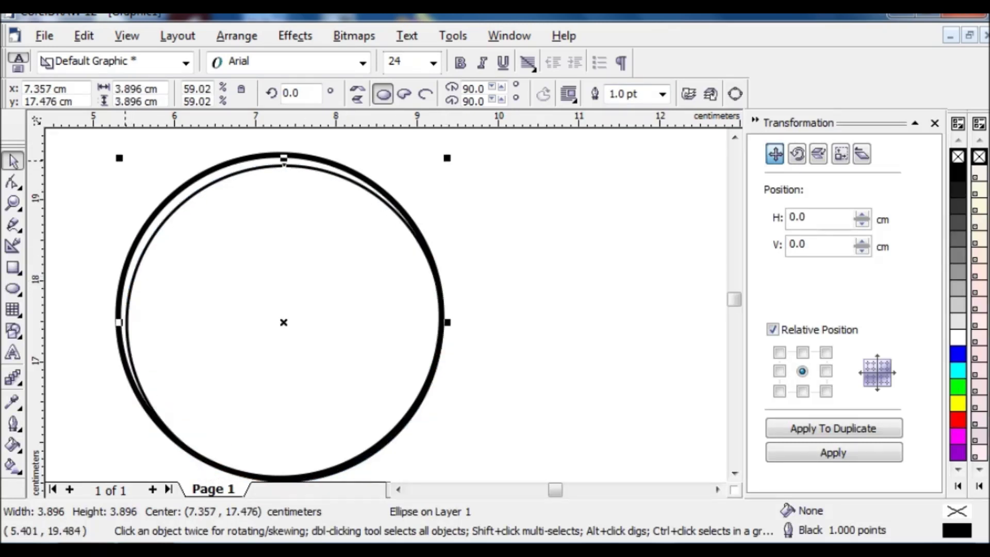
left_click_drag(119, 158, 128, 166)
mouse_move(289, 337)
left_mouse_down()
mouse_move(400, 333)
mouse_move(281, 334)
left_mouse_up()
left_click(542, 358)
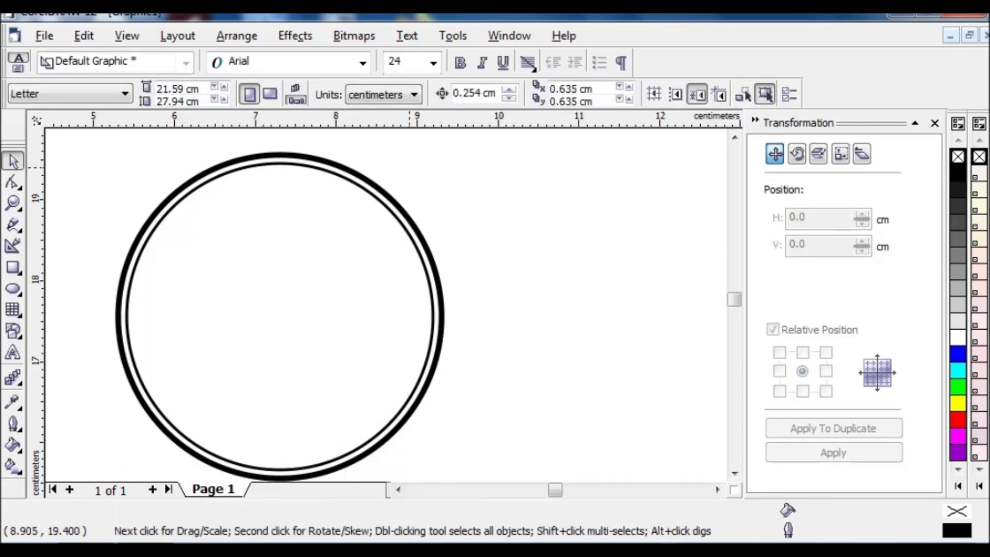
Step: Duplicate the outer 2 pt circle, scale the copy down and center it within the rings as the innermost circle
left_click_drag(381, 189, 370, 248)
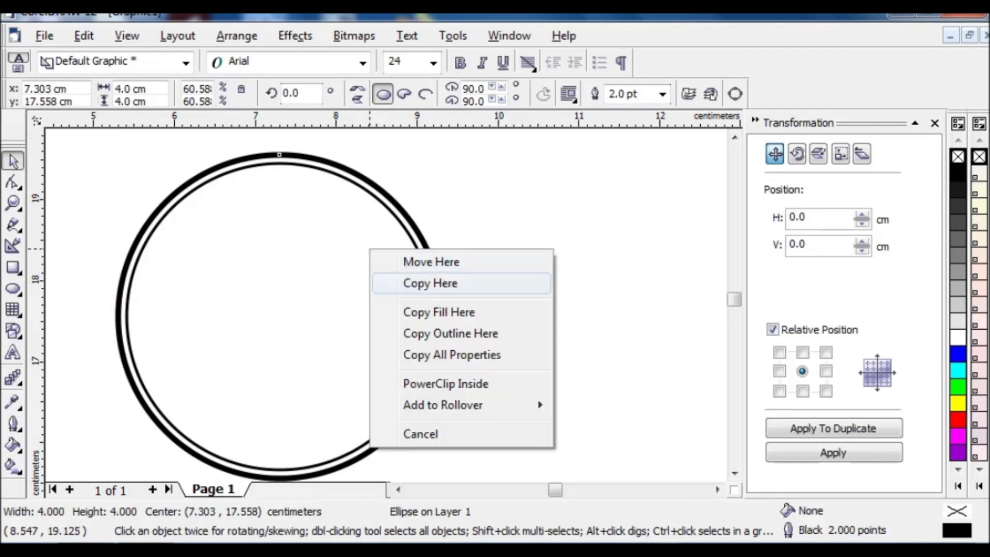
left_click(387, 283)
left_click_drag(105, 208, 202, 308)
left_click_drag(316, 421, 273, 312)
left_click_drag(402, 194, 381, 214)
left_click_drag(259, 324, 486, 317)
left_click_drag(486, 317, 280, 314)
Step: Duplicate the 1 pt circle, shrink the copy to about 3.09 cm and center it just outside the innermost circle
left_click_drag(354, 181, 355, 206)
left_click(416, 241)
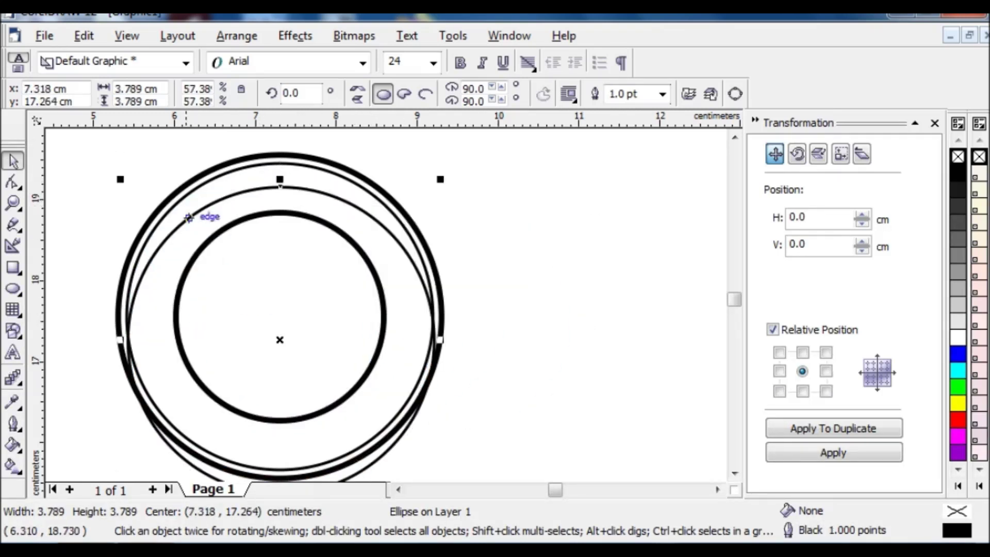
left_click_drag(123, 179, 176, 250)
left_click_drag(313, 373, 280, 316)
left_click(80, 243)
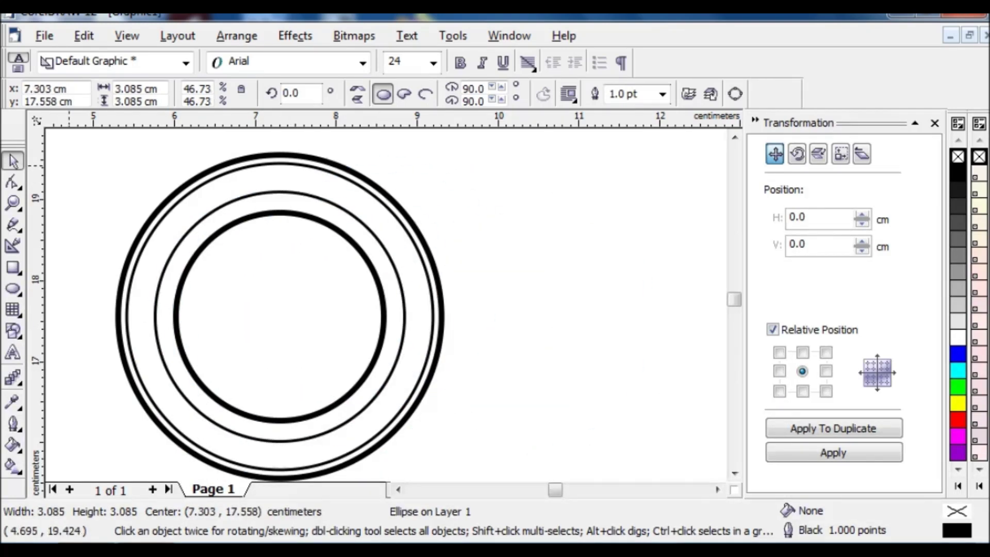
Step: Add the text "LEMBAGA KURSUS DAN PELTIHAN" beside the circles in bold 7 pt Arial
left_click(13, 352)
left_click(476, 227)
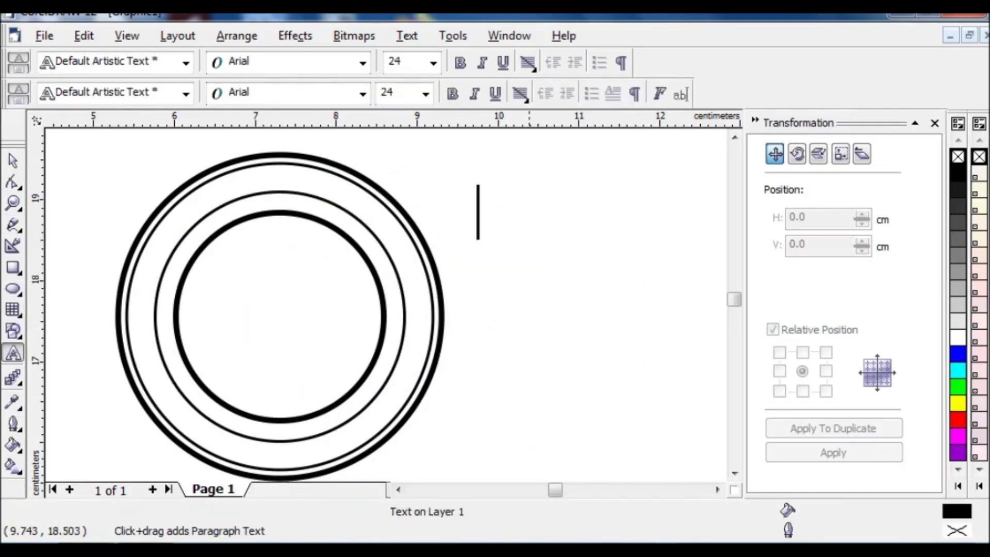
left_click(425, 94)
left_click(402, 132)
left_click(452, 93)
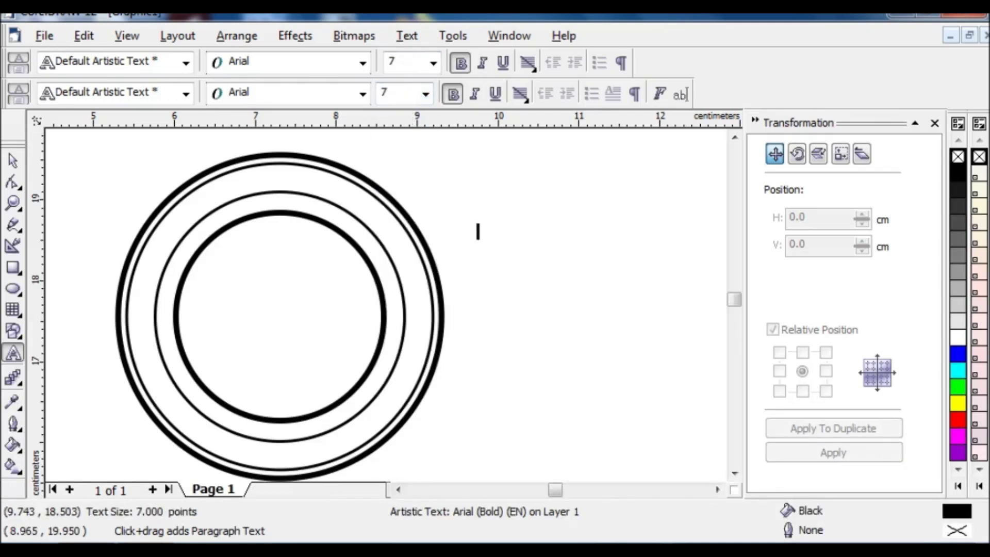
type("LEMBAGA")
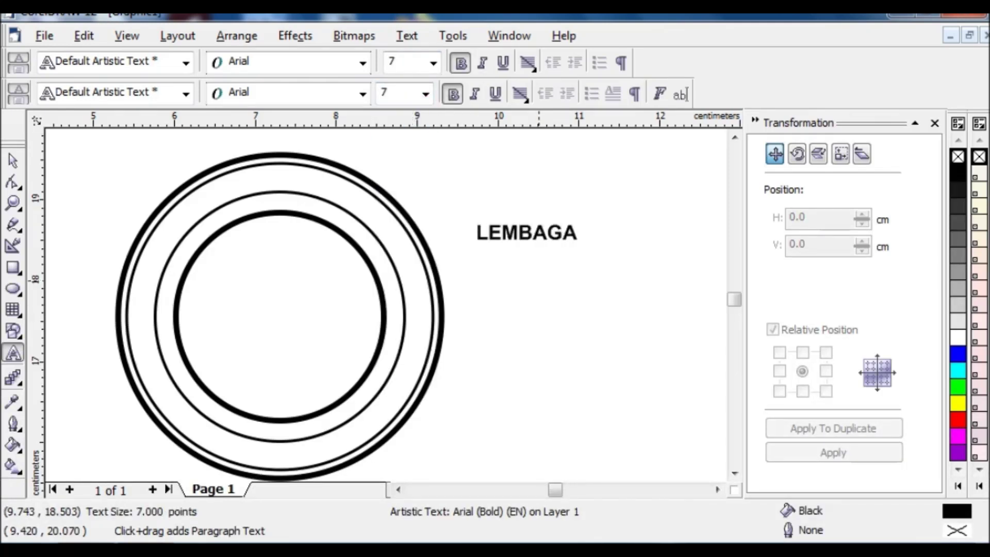
type(" KURSUS DAN PELTIHAN")
key("ctrl+space")
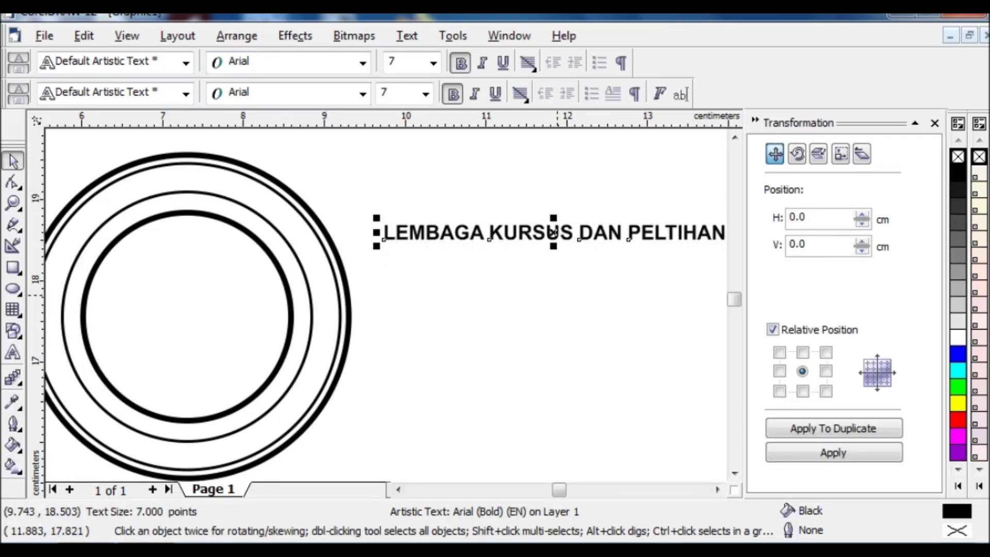
Step: Duplicate the text line below the original and replace the copy's wording with "KAB. HULU SUNGAI TENGAH"
left_click_drag(553, 233, 553, 294)
key("F8")
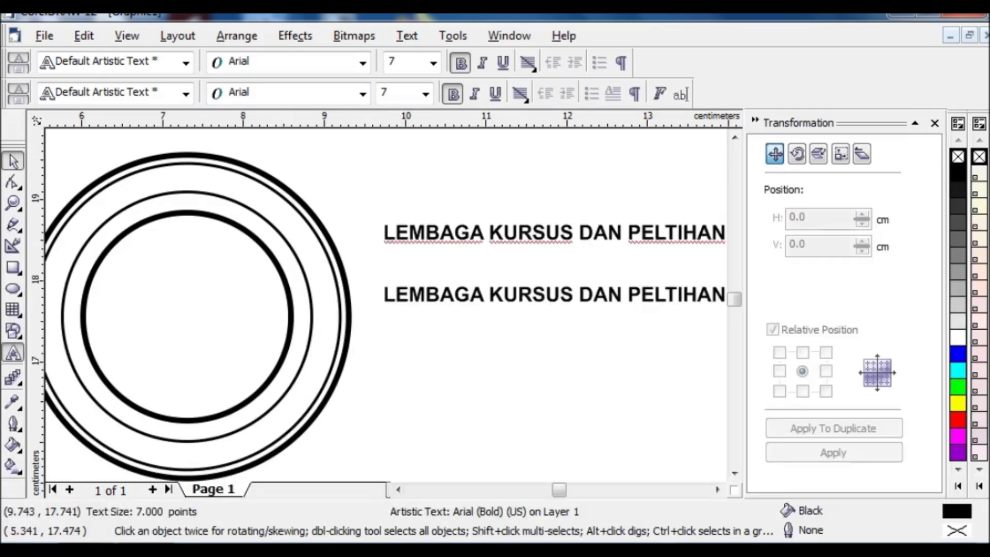
key("ctrl+a")
type("KAB")
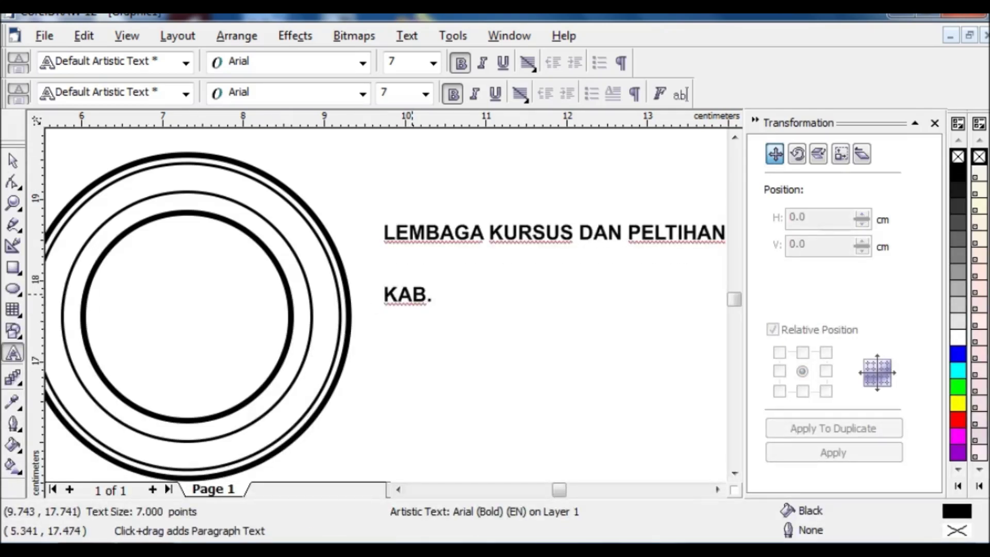
type(".HULUSUNGAITENGAH")
key("Left")
key("Left")
key("Left")
key("Left")
key("Left")
key("Left")
key("Left")
key("Left")
key("Left")
key("Left")
key("Left")
key("Left")
key("Left")
key("Left")
key("Left")
key("Left")
key("Right")
key("Right")
key("Right")
key("Right")
key("Right")
key("Right")
key("Right")
key("Right")
key("Right")
key("Right")
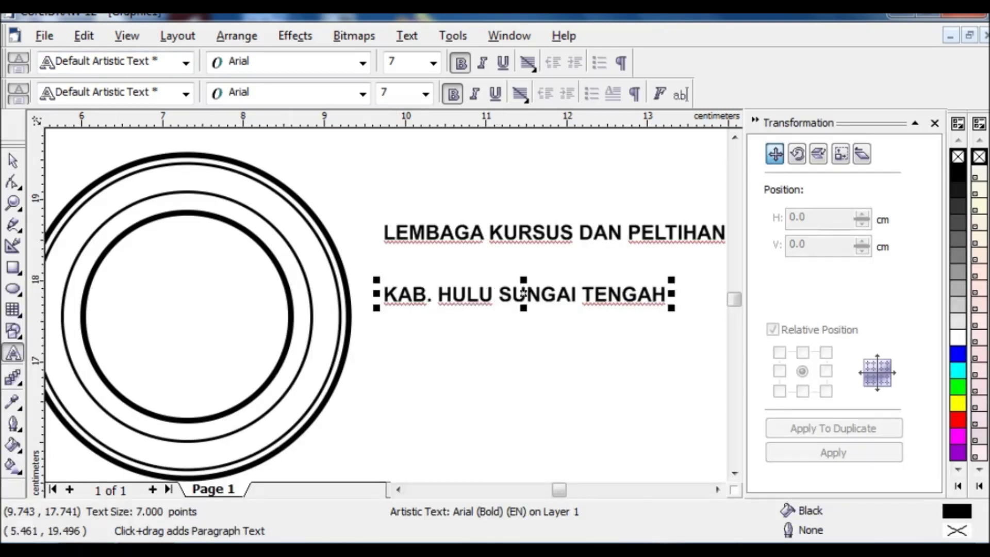
Step: Fit the text "LEMBAGA KURSUS DAN PELTIHAN" to the 3.09 cm circle and center it vertically on the path line
left_click(12, 161)
left_click(239, 203)
left_click(420, 233, "shift")
left_click(554, 233, "shift")
left_click(406, 36)
left_click(461, 115)
left_click(317, 95)
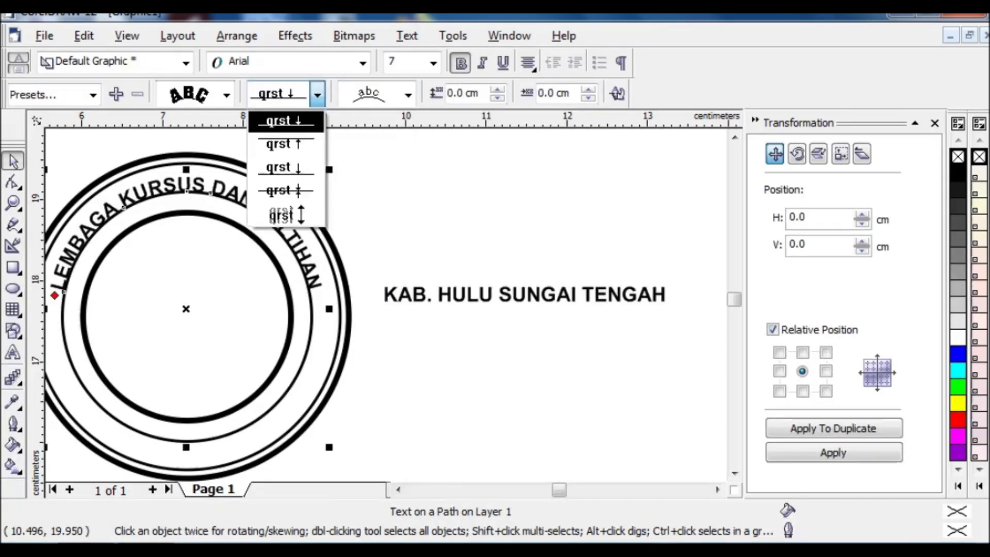
left_click(281, 190)
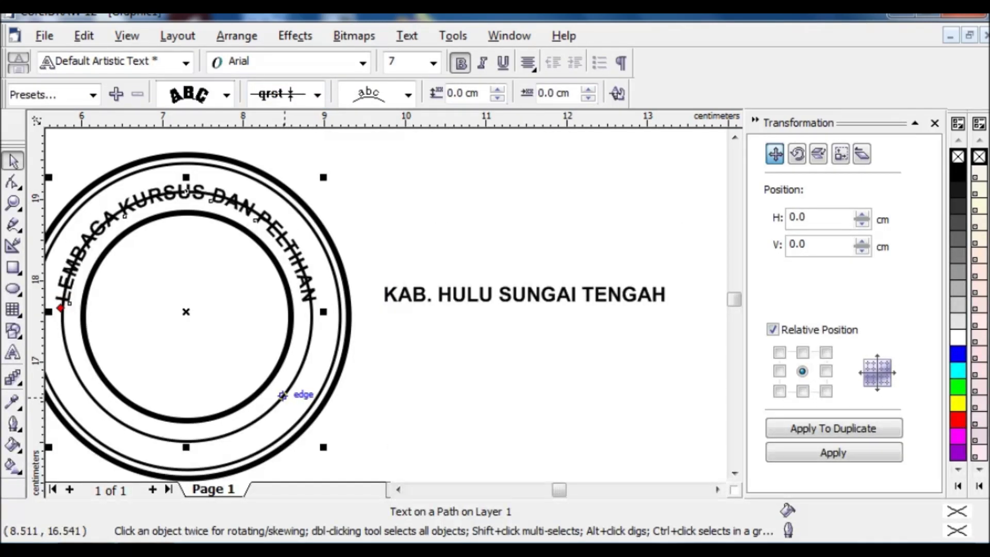
left_click(533, 245)
Step: Fit the text "KAB. HULU SUNGAI TENGAH" to the same 3.09 cm circle and center it vertically on the path line
left_click(186, 189)
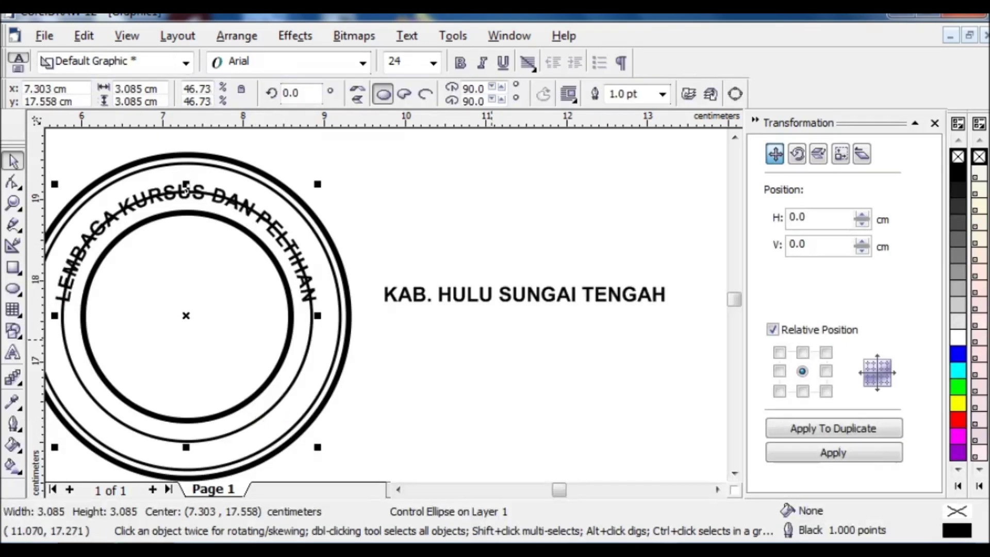
left_click(544, 291, "shift")
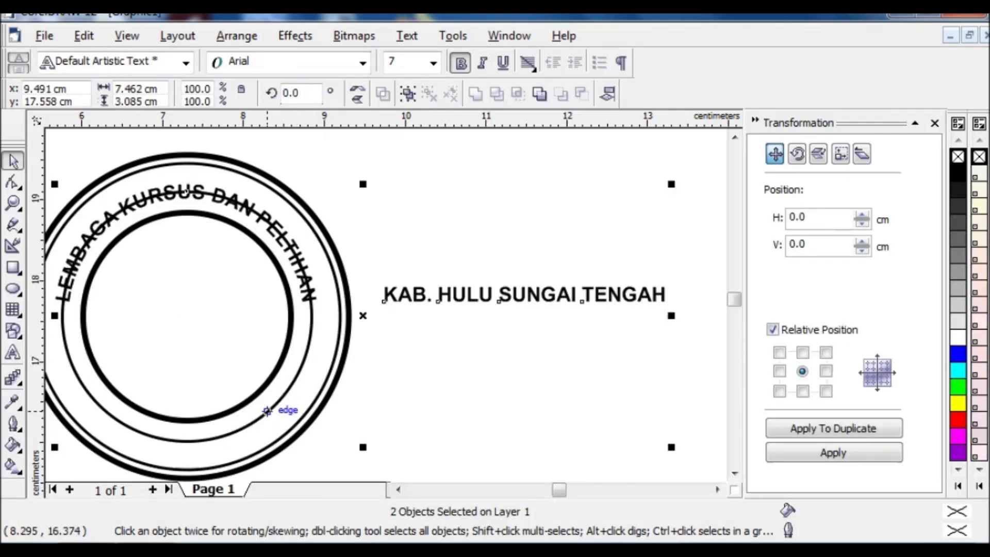
left_click(274, 407)
left_click(406, 36)
left_click(420, 116)
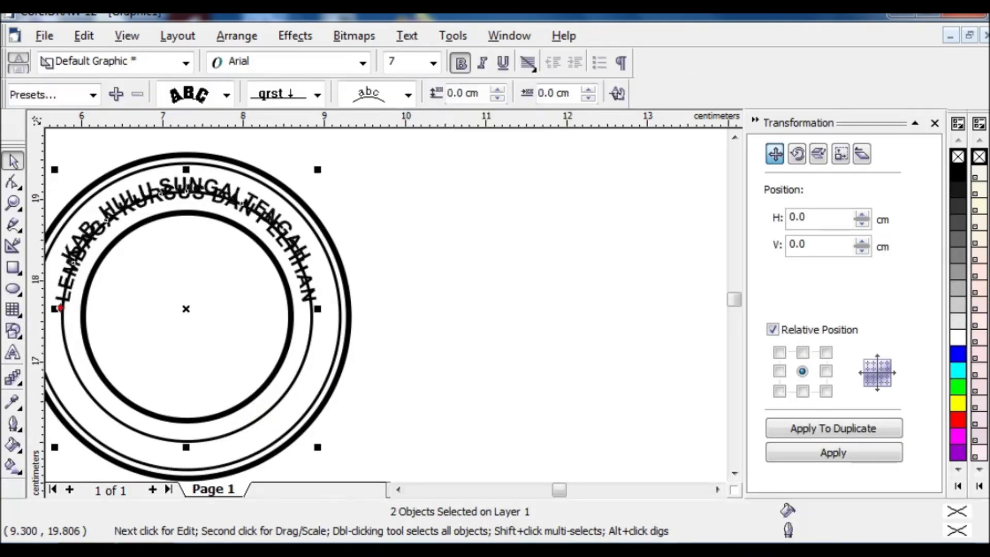
left_click(317, 94)
left_click(283, 192)
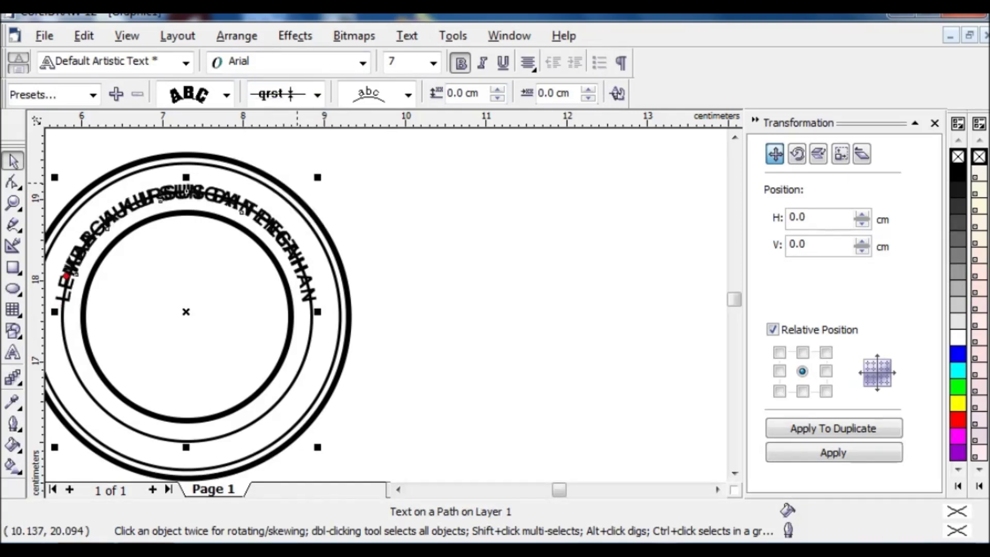
Step: Place "KAB. HULU SUNGAI TENGAH" along the circle's lower arc and flip it to the path's other side so it reads upright
left_click(408, 95)
left_click(371, 168)
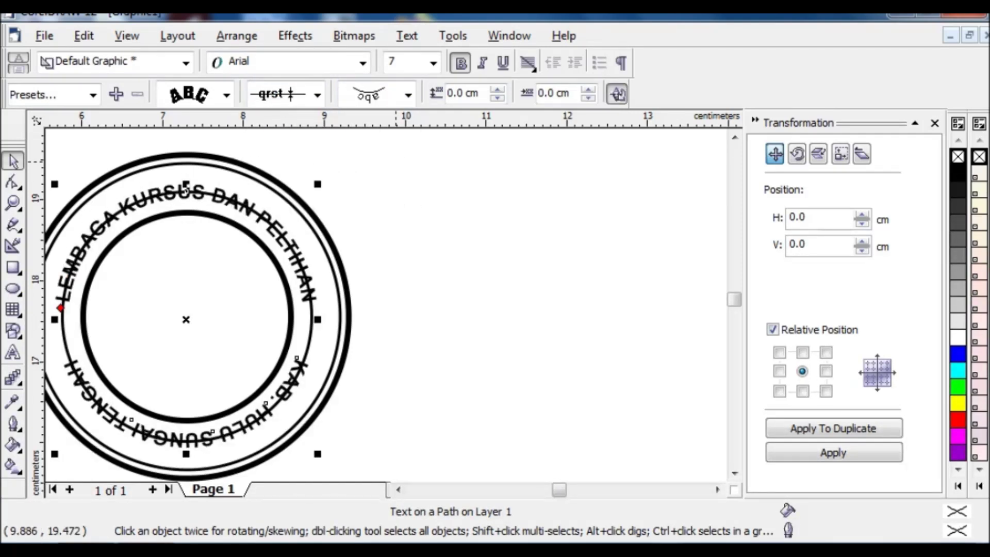
left_click(304, 338)
left_click(398, 489)
left_click(398, 490)
left_click(77, 180)
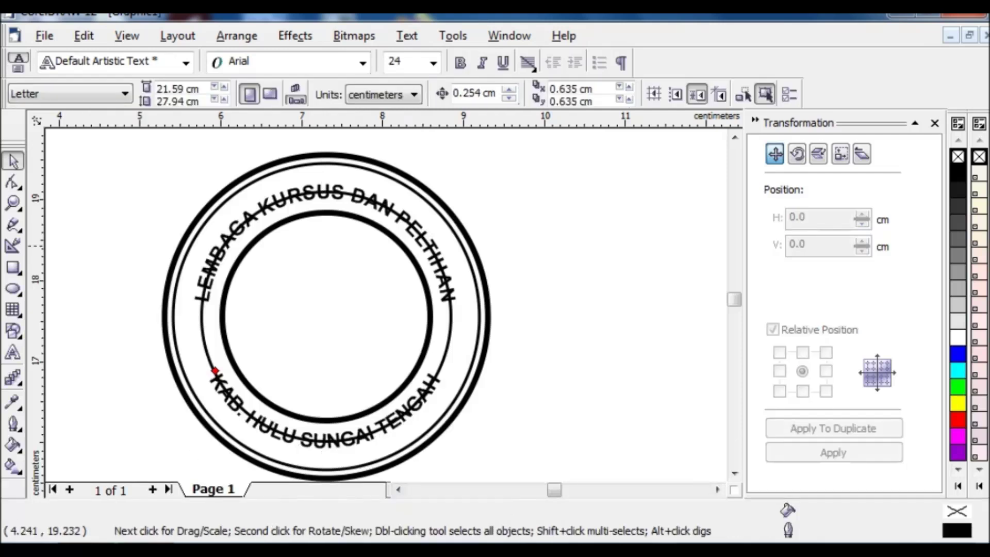
Step: Enlarge the curved text "LEMBAGA KURSUS DAN PELTIHAN" to about 7.8 pt
left_click(13, 352)
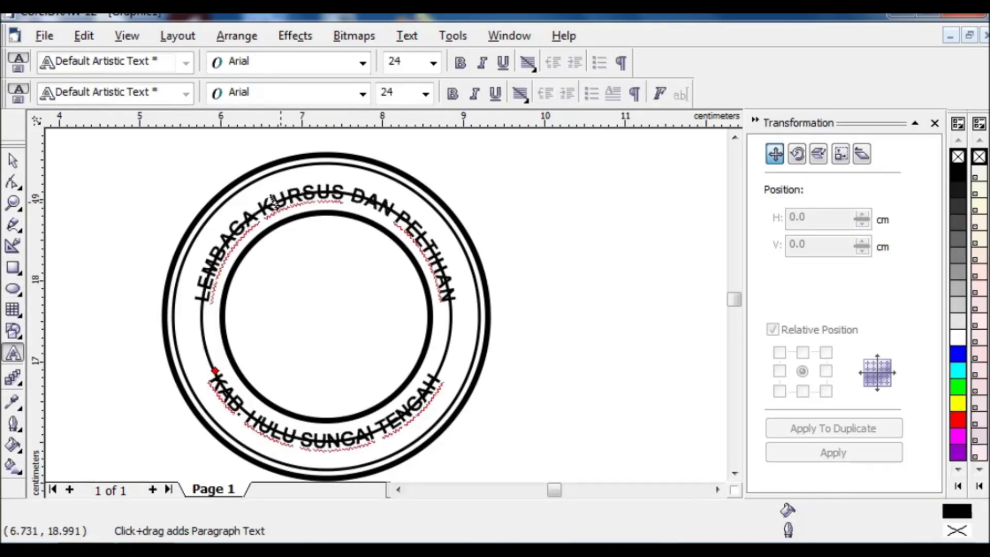
left_click(280, 198)
left_click_drag(182, 320, 178, 327)
key("ctrl+space")
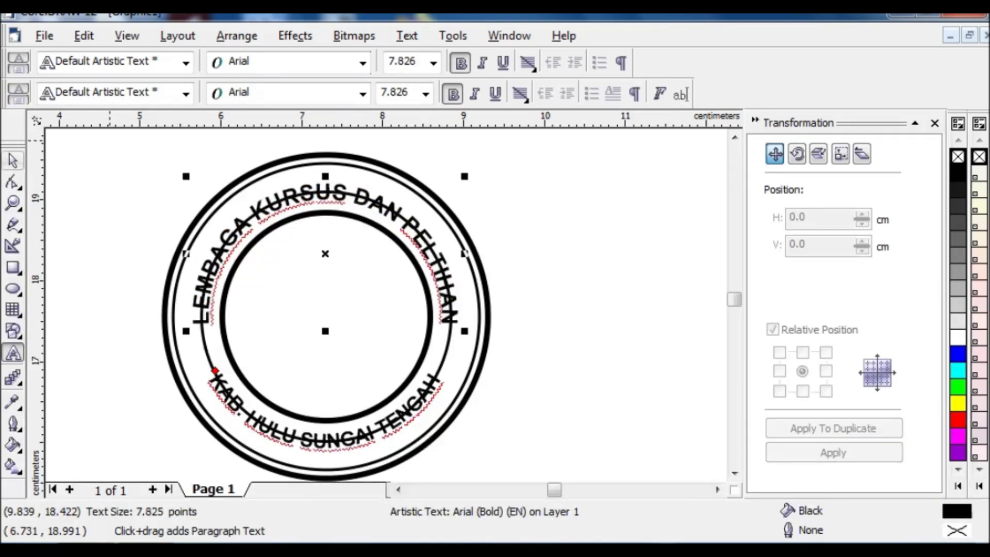
Step: Enlarge the circle that carries the curved texts slightly and move it away from the other rings
left_click(212, 354)
left_click_drag(454, 449, 469, 464)
left_click_drag(333, 320, 613, 299)
Step: Resize the innermost 2 pt circle to about 2.69 cm and move it outside the rings
left_click(426, 279)
left_click_drag(436, 205, 445, 197)
left_click_drag(328, 308, 114, 349)
left_click_drag(237, 346, 210, 341)
Step: Move the text-carrying circle and the innermost circle back to the center of the outer rings
left_click(610, 299)
left_click_drag(609, 299, 323, 317)
left_click(113, 239)
left_click_drag(101, 347, 325, 316)
Step: Enlarge the curved text "KAB. HULU SUNGAI TENGAH" so it spans more of the circle's lower arc
left_click(13, 352)
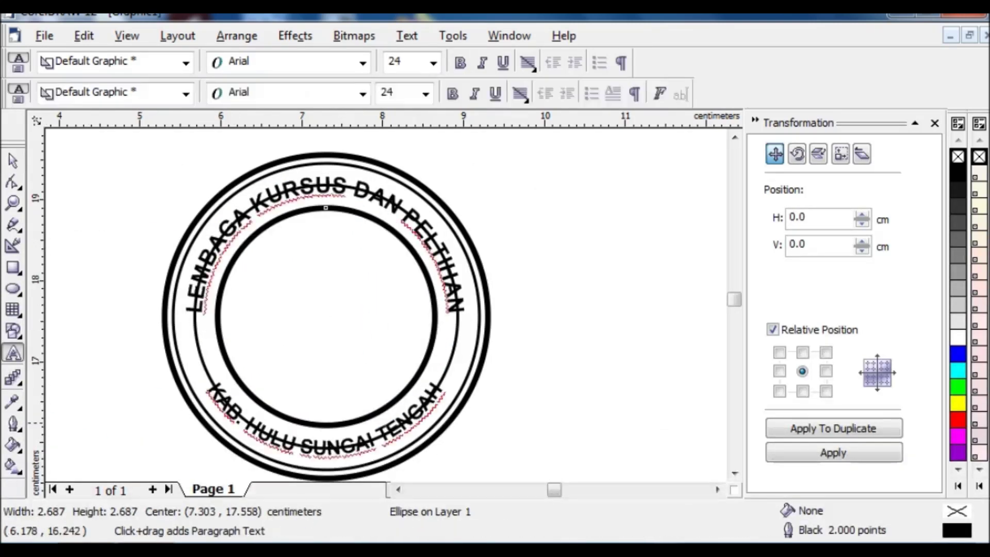
left_click(252, 422)
left_click_drag(200, 375, 188, 356)
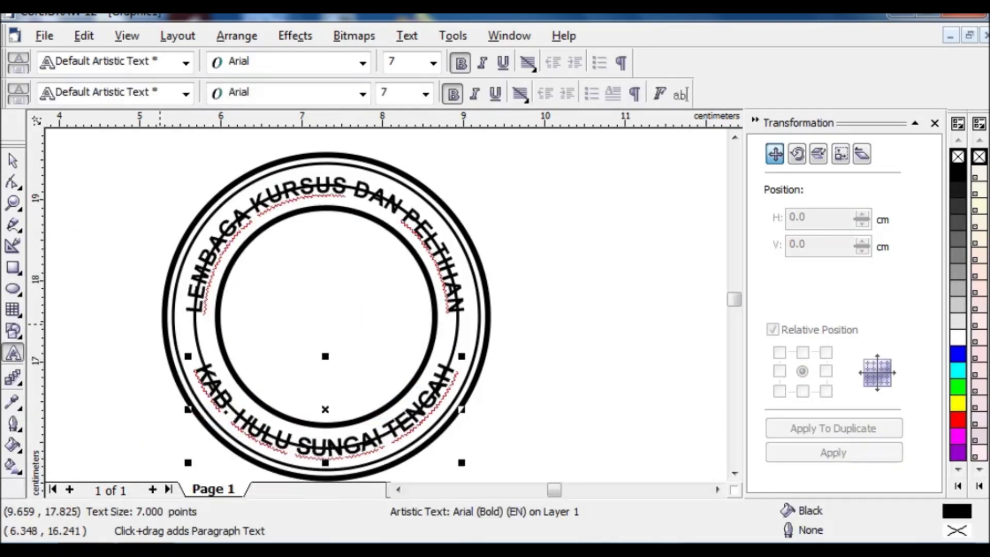
Step: Enlarge the curved text "LEMBAGA KURSUS DAN PELTIHAN" to about 8.1 pt so it spans more of the upper arc
left_click(214, 246)
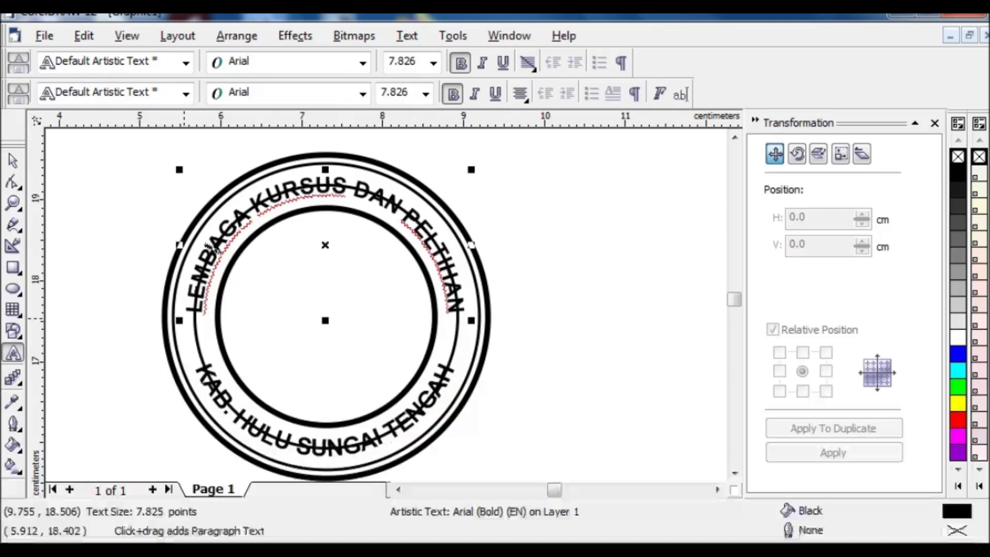
left_click(13, 161)
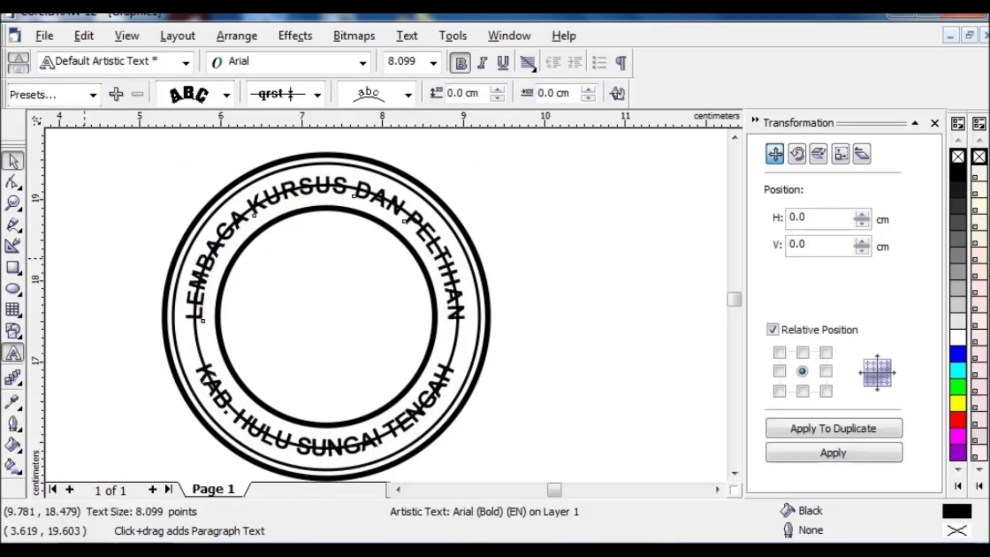
key("Escape")
Step: Try a rectangle about 2.87 by 0.96 cm with a 2 pt outline across the inner circle, and delete it
left_click(13, 268)
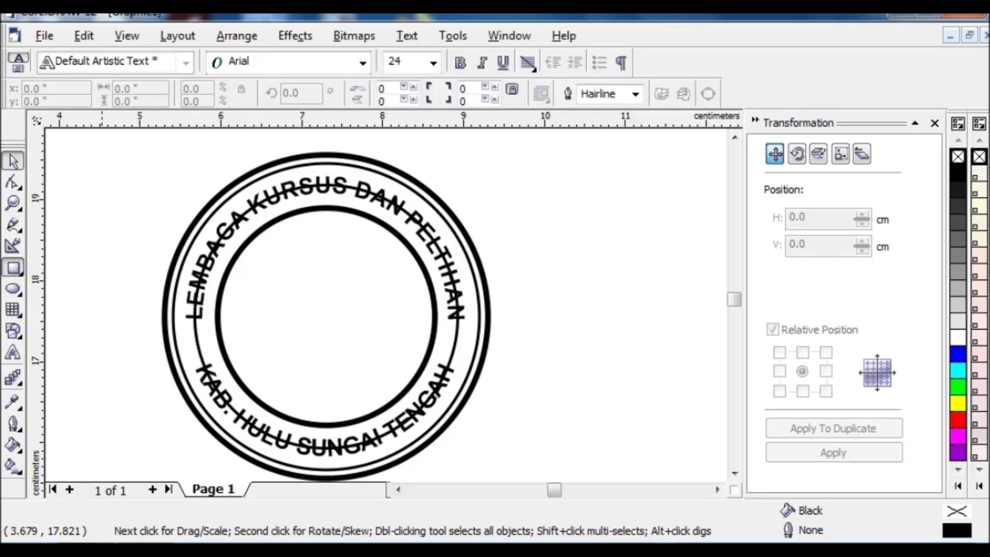
left_click_drag(209, 280, 440, 356)
left_click(636, 93)
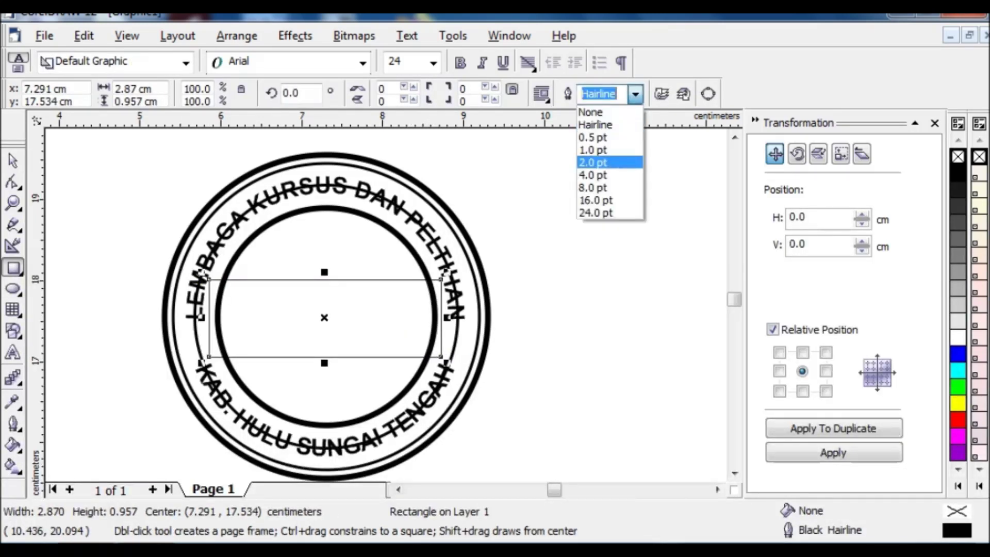
left_click(598, 162)
left_click(13, 161)
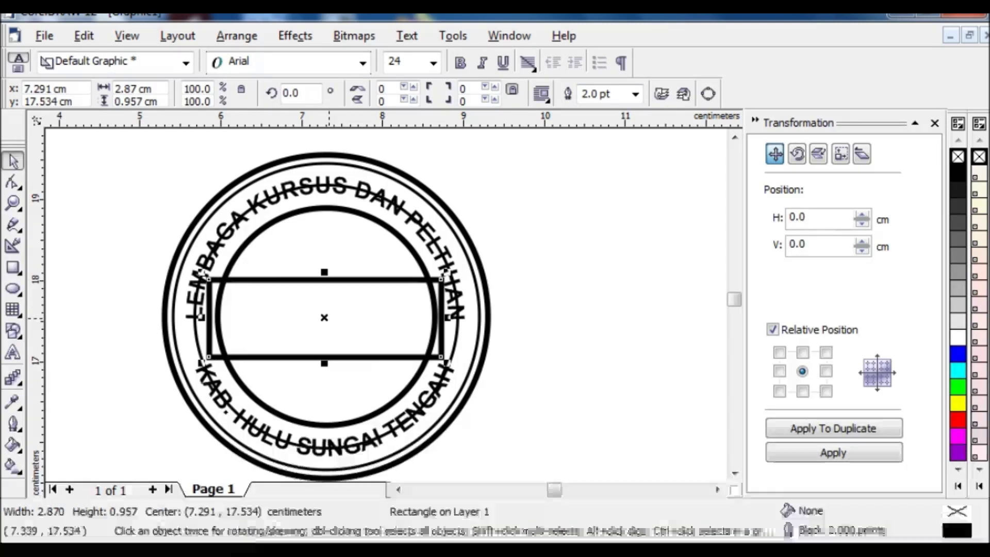
left_click_drag(330, 317, 609, 323)
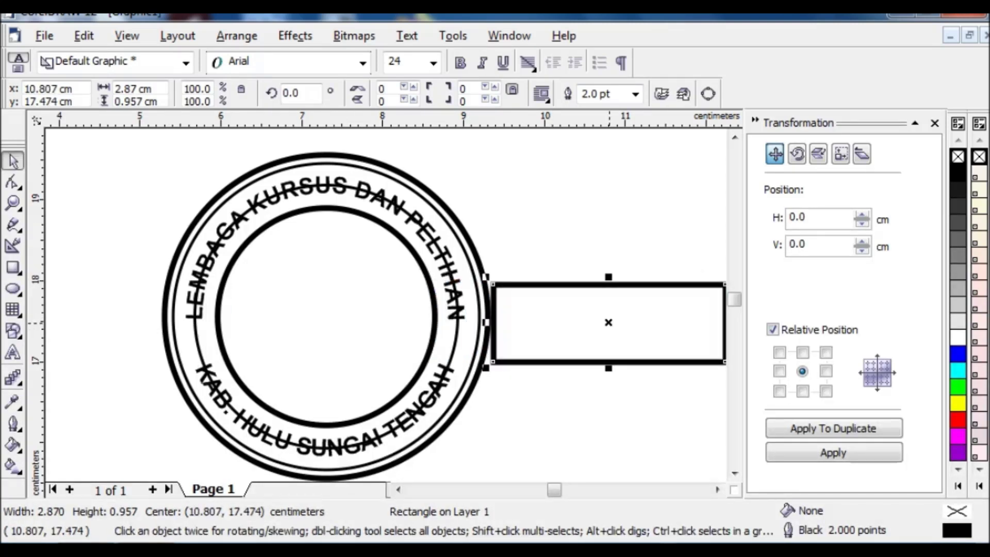
key("Delete")
Step: Add the 24 pt text "CFH" at the center of the inner circle and set its font to Arial Black
left_click(13, 353)
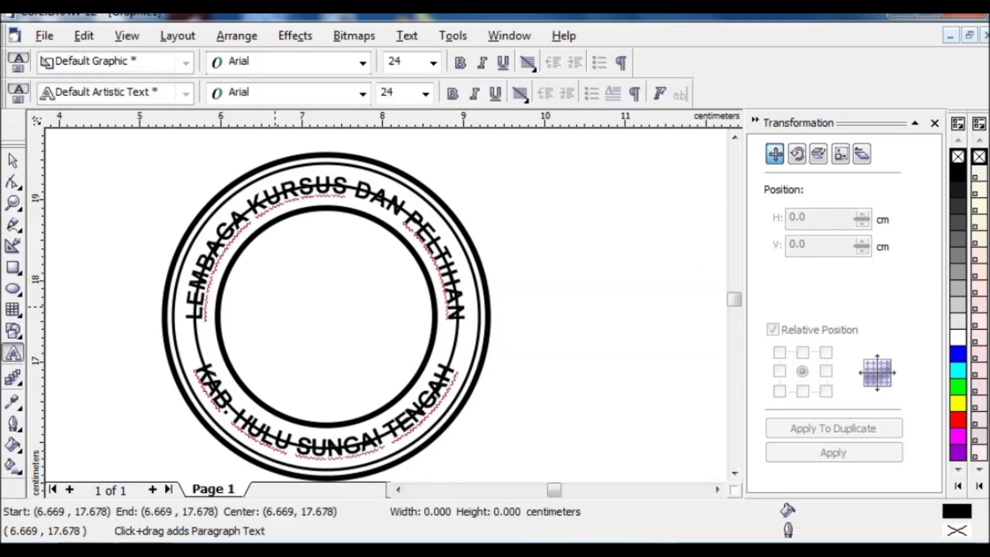
type("CFH")
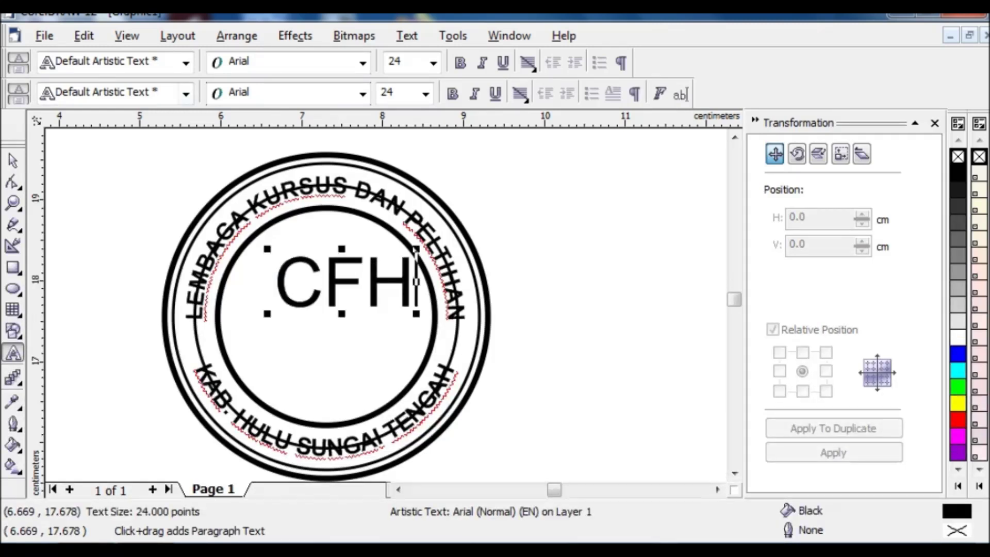
left_click(13, 160)
left_click_drag(275, 305, 258, 301)
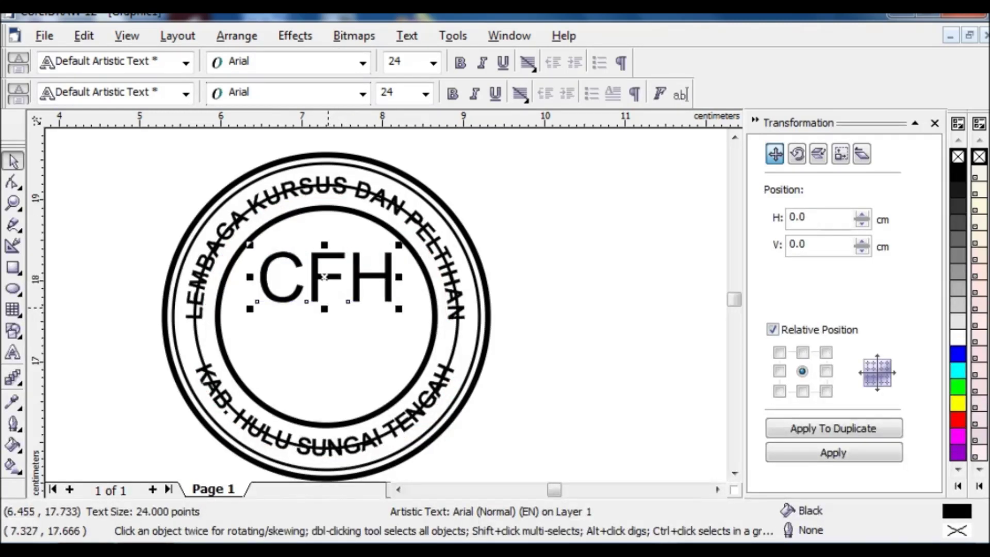
left_click_drag(333, 275, 326, 316)
left_click(363, 94)
left_click(253, 149)
Step: Try spacing out the letters of "CFH" with blanks between them, and remove the blanks
key("F8")
left_click(303, 315)
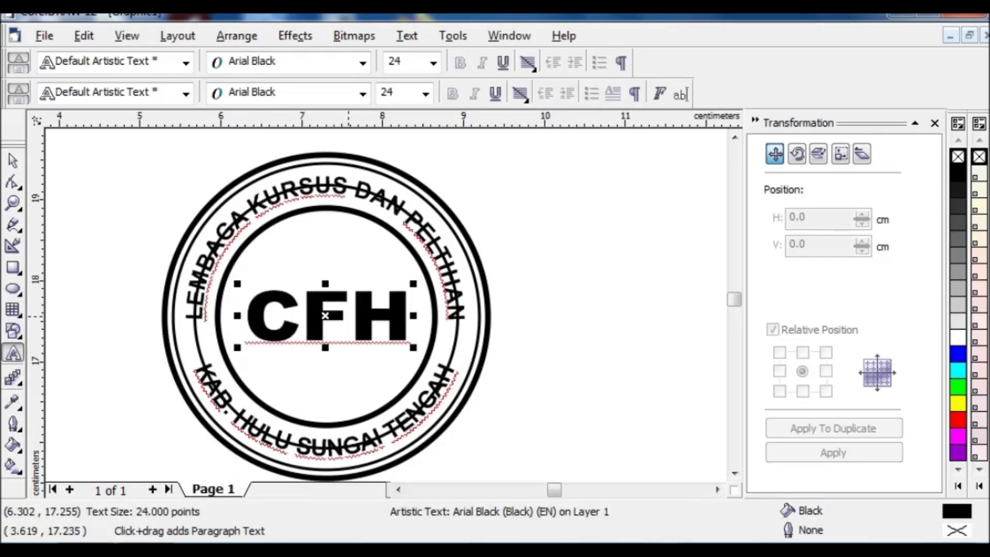
left_click(369, 319)
left_click(372, 315)
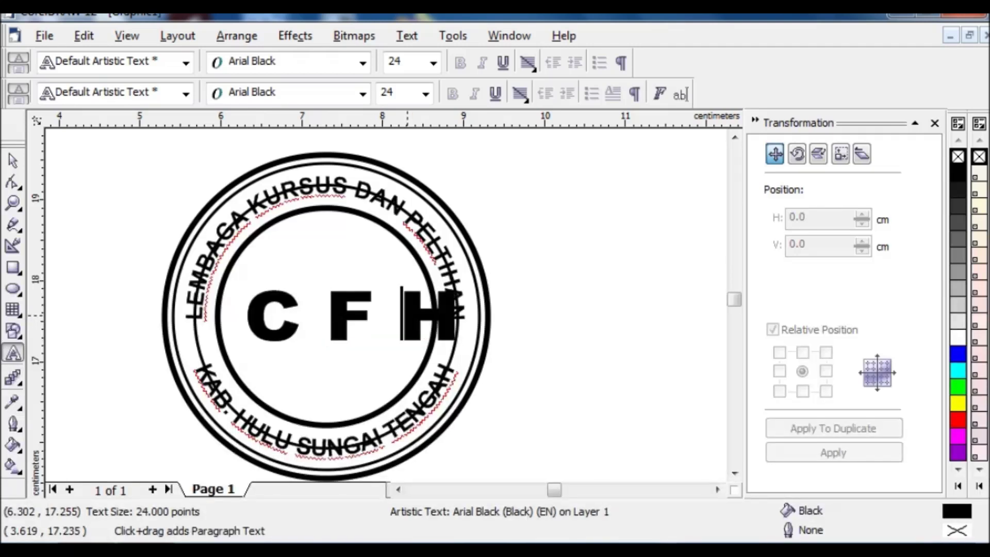
key("BackSpace")
left_click(329, 309)
key("BackSpace")
Step: Stretch the "CFH" text slightly wider inside the inner circle
left_click_drag(414, 314, 420, 315)
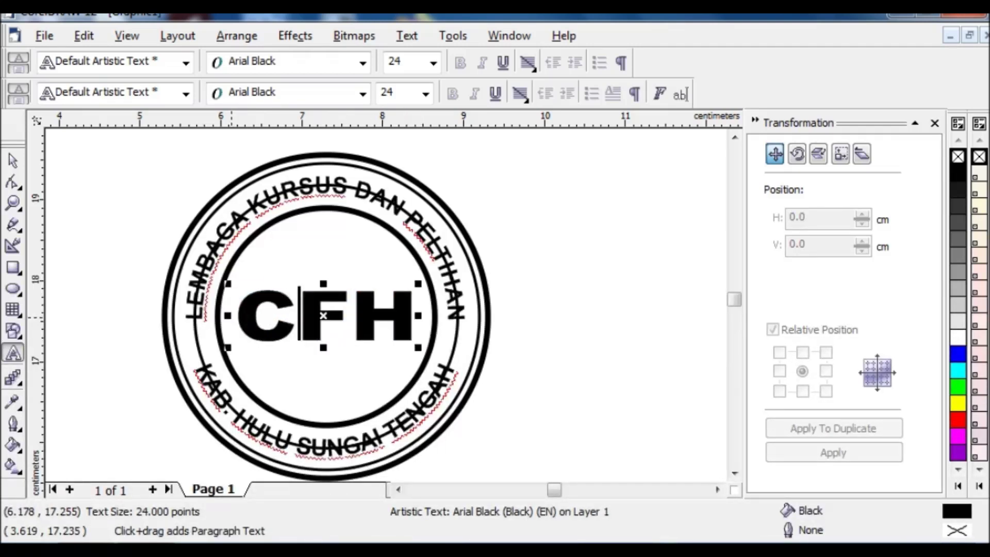
left_click(13, 160)
left_click(979, 173)
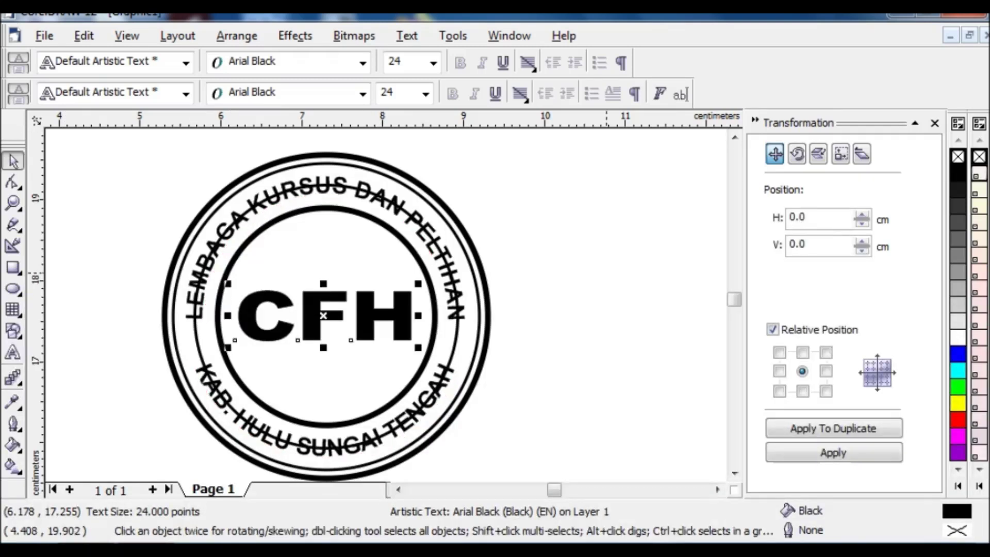
key("ctrl+z")
right_click(978, 174)
key("ctrl+z")
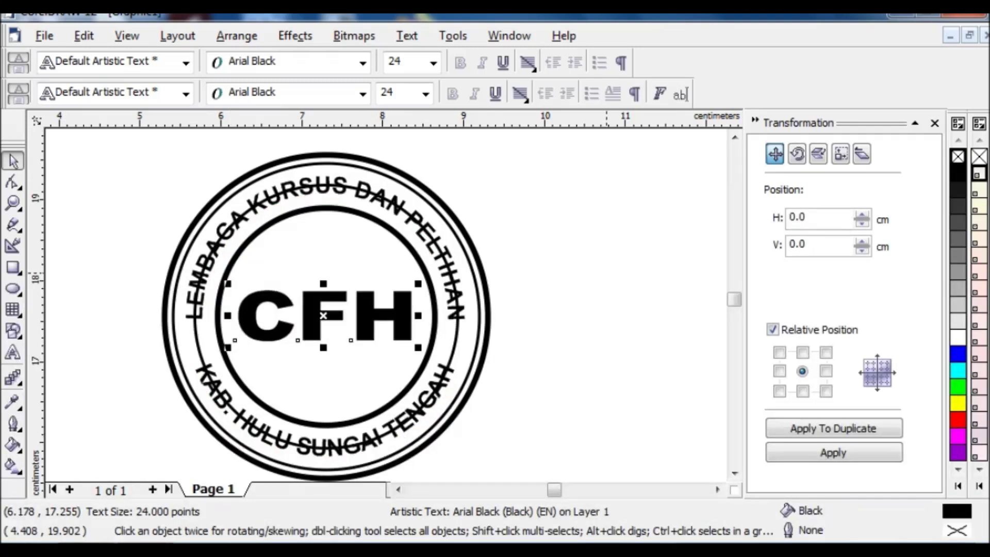
Step: Fill the "CFH" text with white and give it a black 2 pt outline
left_click(957, 338)
right_click(958, 173)
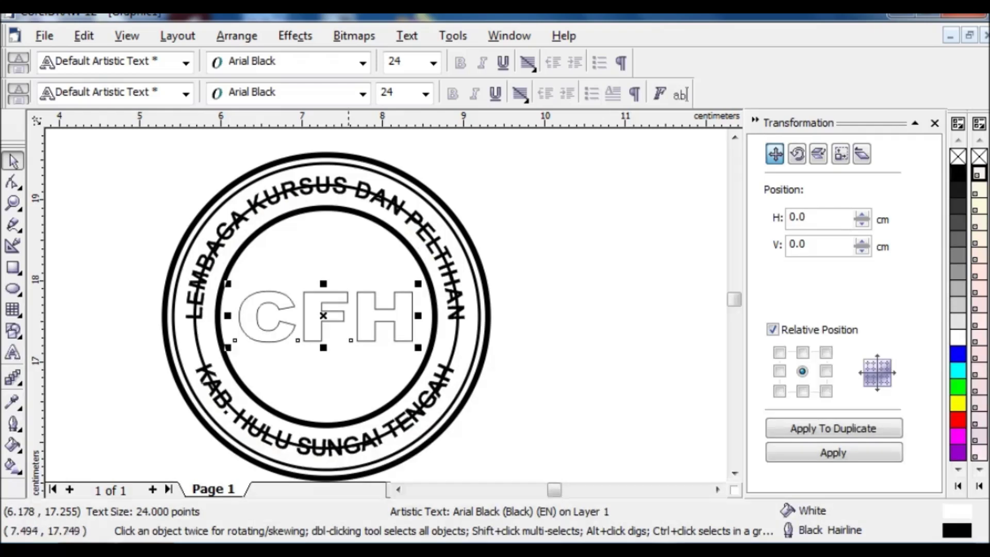
left_click(12, 423)
left_click(51, 434)
left_click(384, 179)
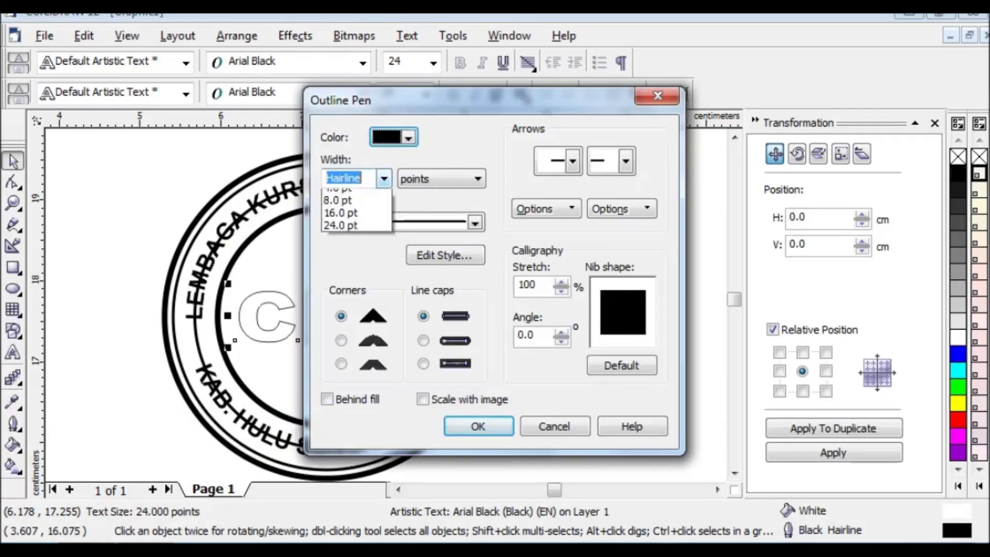
left_click(356, 246)
left_click(478, 426)
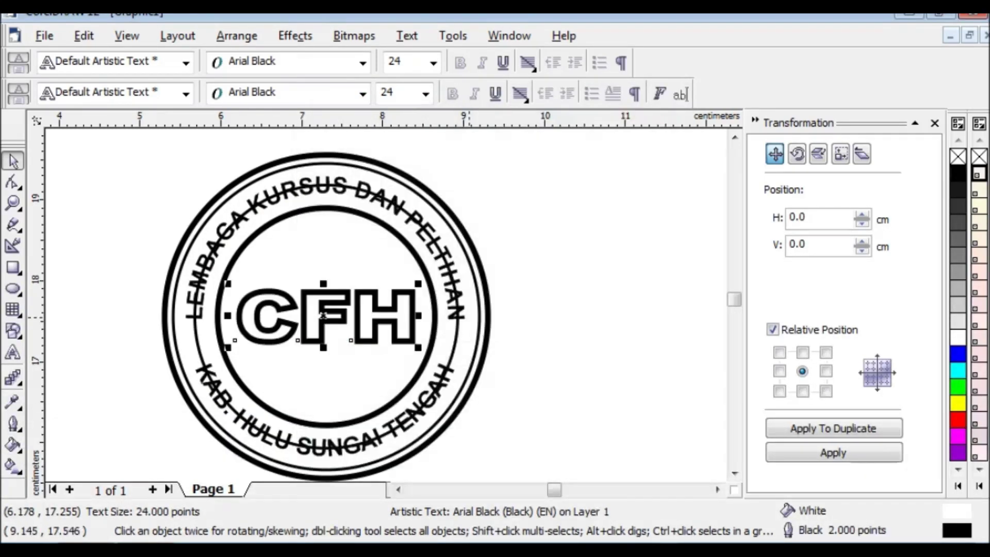
Step: Stretch the outlined "CFH" text slightly further toward the left side of the inner circle
left_click(237, 320)
left_click(247, 318)
left_click_drag(227, 315, 224, 315)
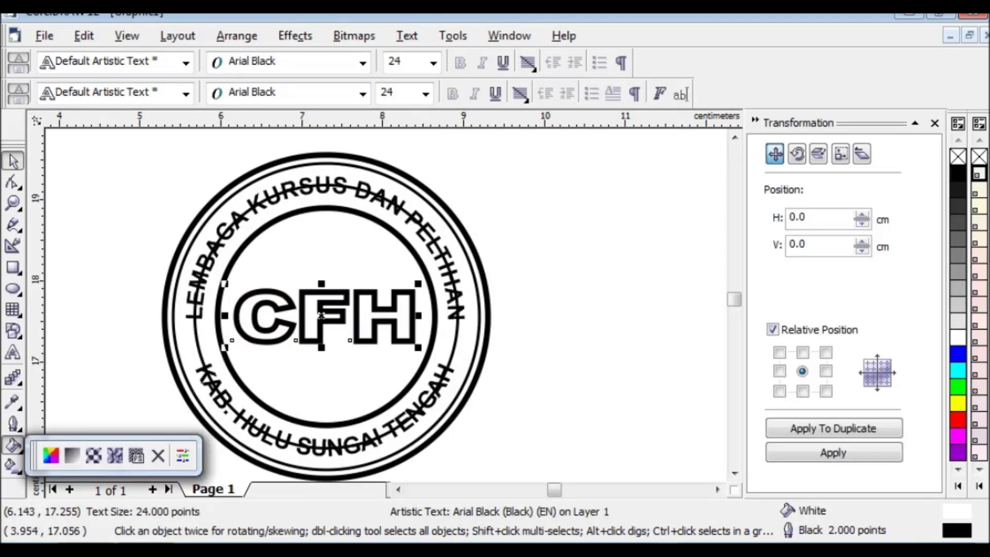
Step: Try bulging "CFH" with an envelope by pulling its top and bottom middle nodes outward and adjusting the curve handles
left_click(13, 377)
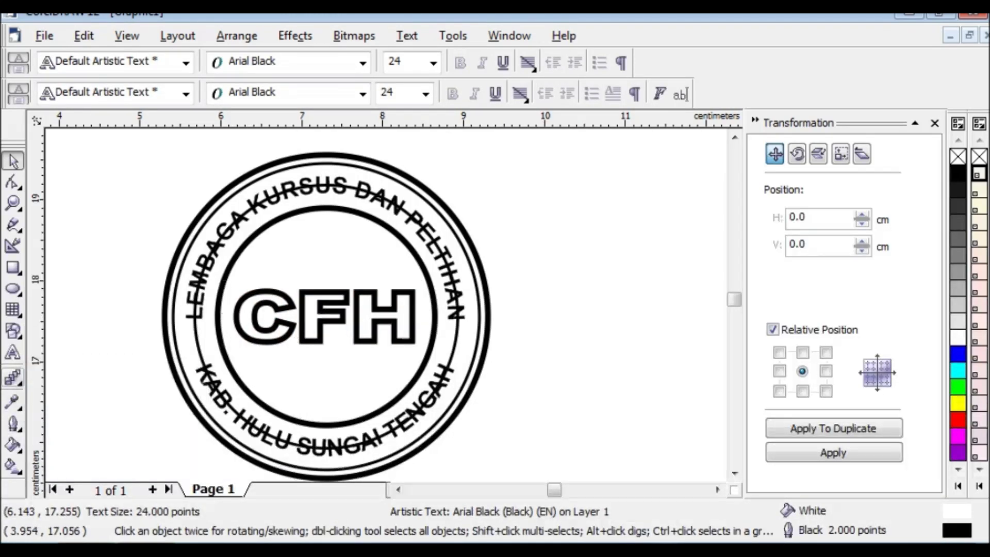
left_click_drag(412, 317, 422, 318)
key("ctrl+z")
left_click_drag(323, 289, 326, 248)
left_click_drag(322, 337, 324, 393)
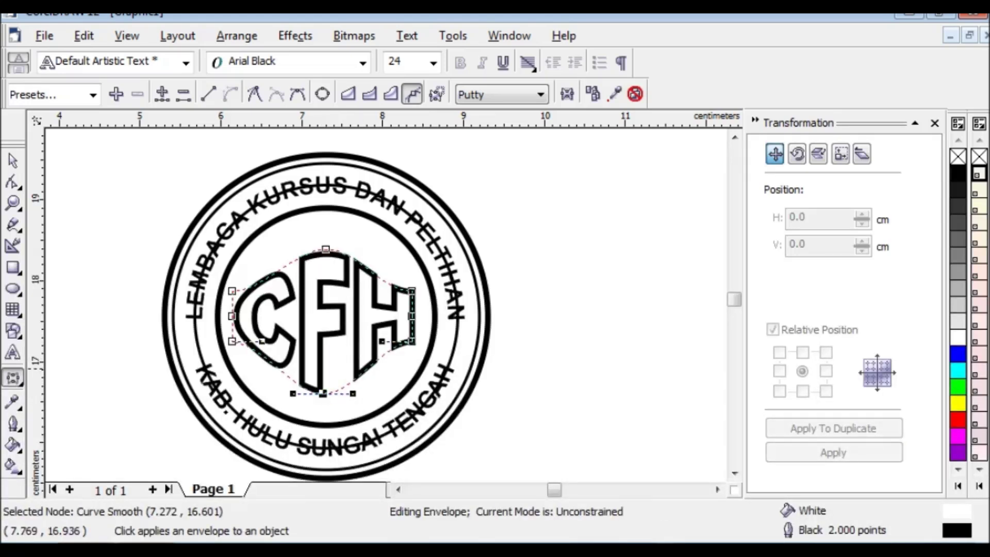
left_click_drag(379, 341, 396, 365)
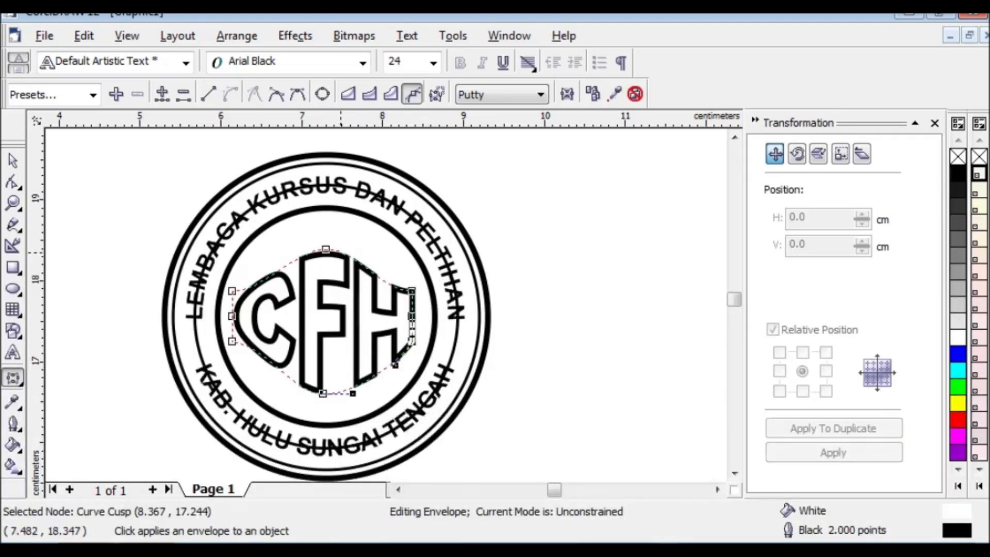
left_click(326, 249)
left_click_drag(383, 292, 322, 241)
left_click_drag(283, 369, 297, 257)
Step: Undo the envelope edits on "CFH" to restore its straight shape
key("ctrl+z")
key("ctrl+z")
key("ctrl+z")
key("ctrl+z")
key("ctrl+z")
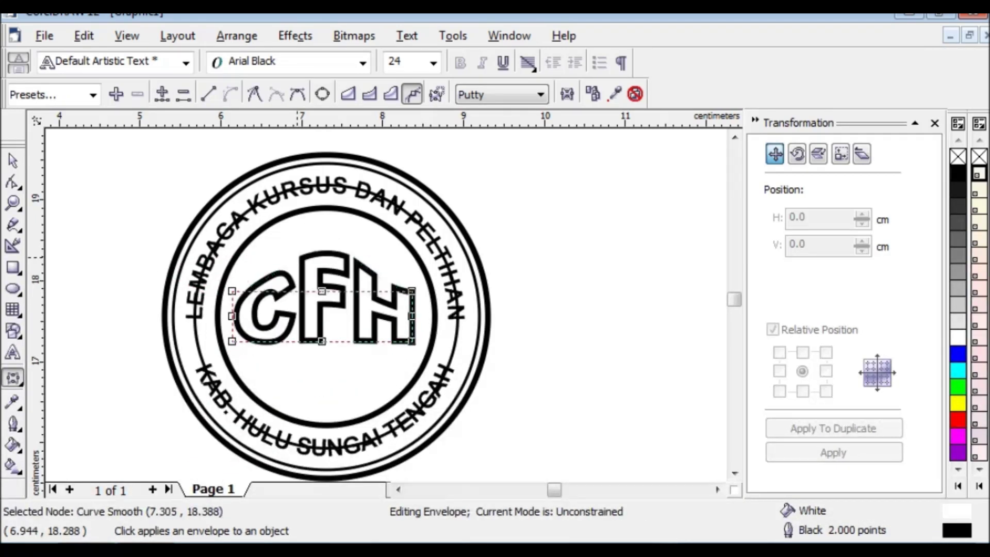
key("ctrl+z")
Step: Reshape "CFH" with the envelope, pulling only its top and bottom middle nodes out close to the inner circle
left_click_drag(321, 289, 321, 222)
left_click_drag(321, 340, 326, 410)
left_click_drag(411, 314, 424, 316)
left_click_drag(232, 315, 218, 316)
key("ctrl+z")
key("ctrl+z")
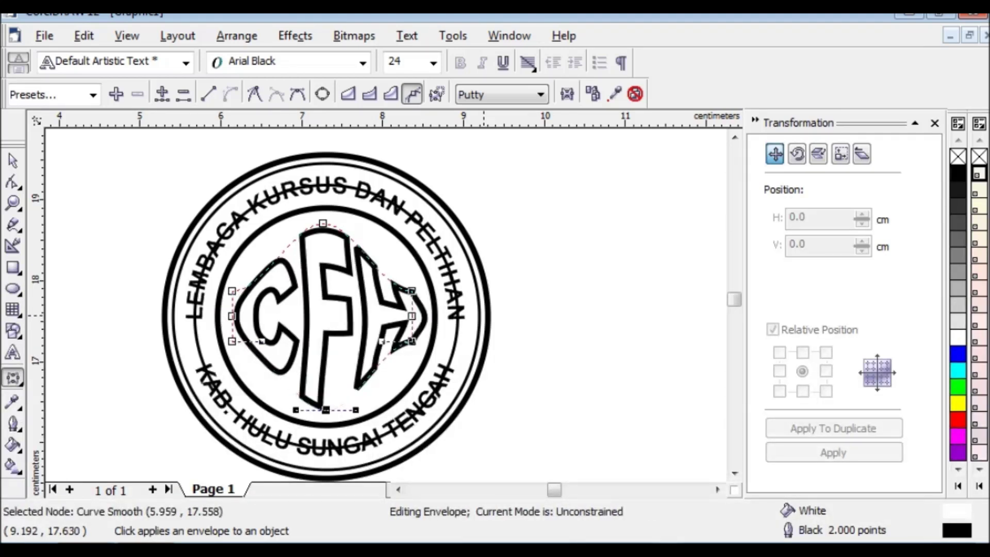
key("space")
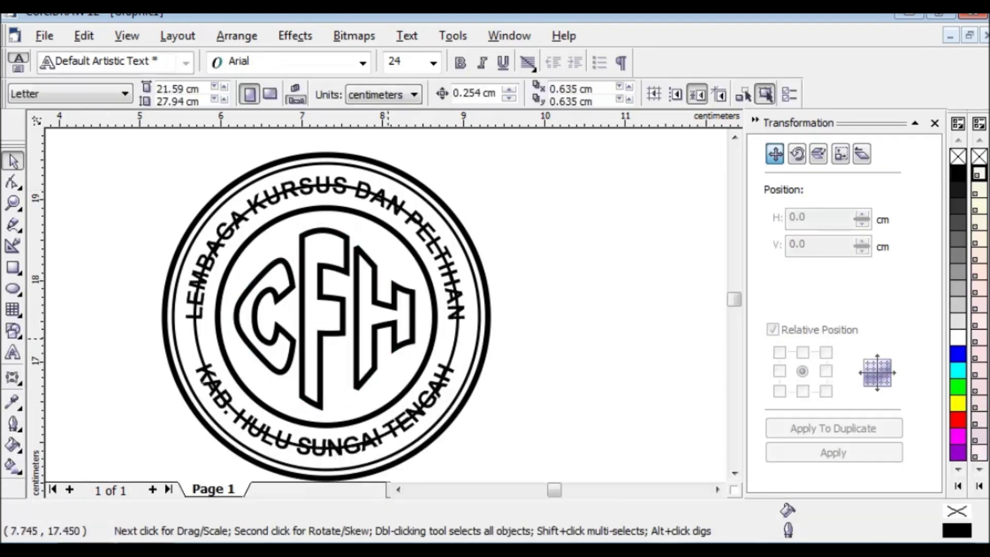
Step: Remove the visible line of the circle that carries the curved texts, and dismiss the Windows color scheme prompt
left_click(454, 335)
key("Escape")
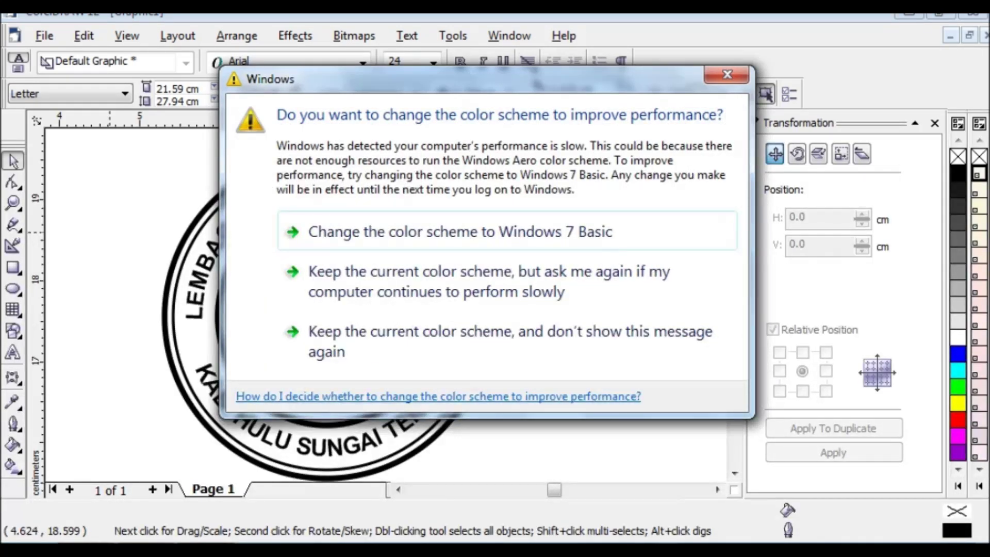
key("Escape")
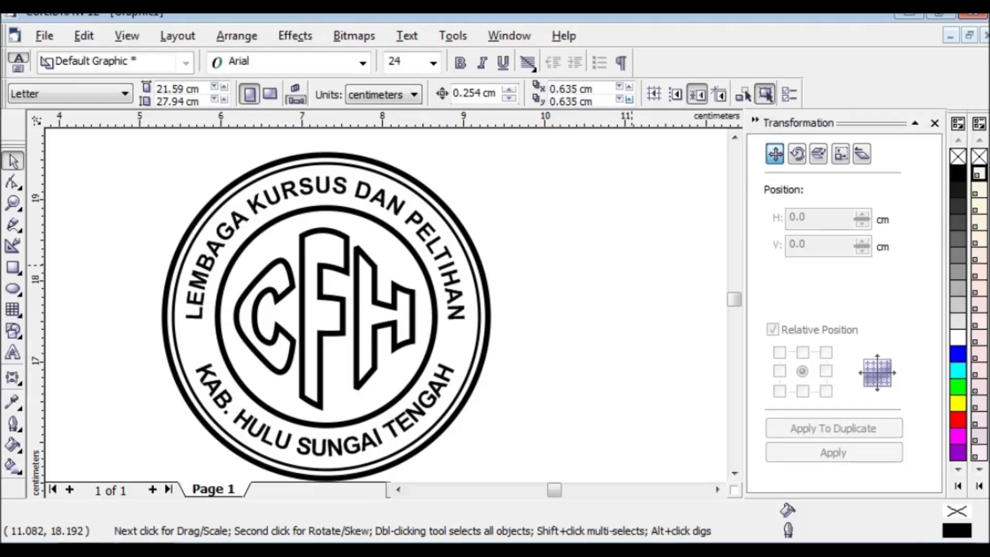
Step: Set up printing of the stamp on the Canon LBP6030/6040/6018L XPS (Copy 1) printer and apply the setting
key("ctrl+p")
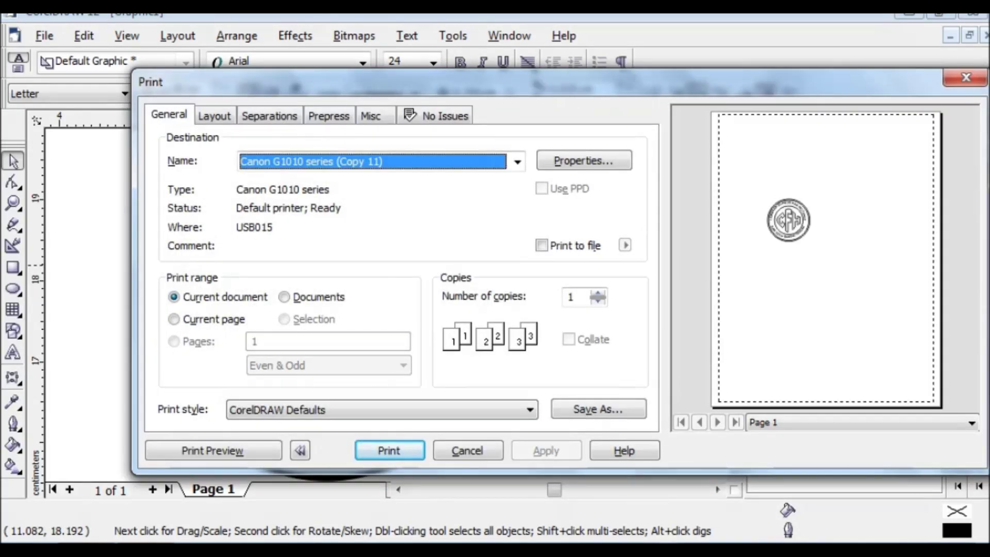
left_click(517, 162)
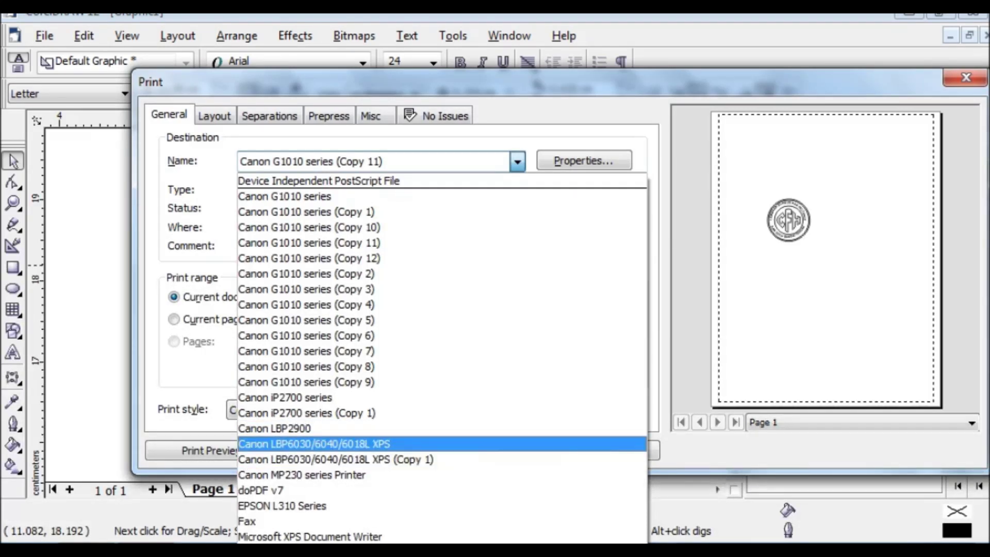
left_click(336, 459)
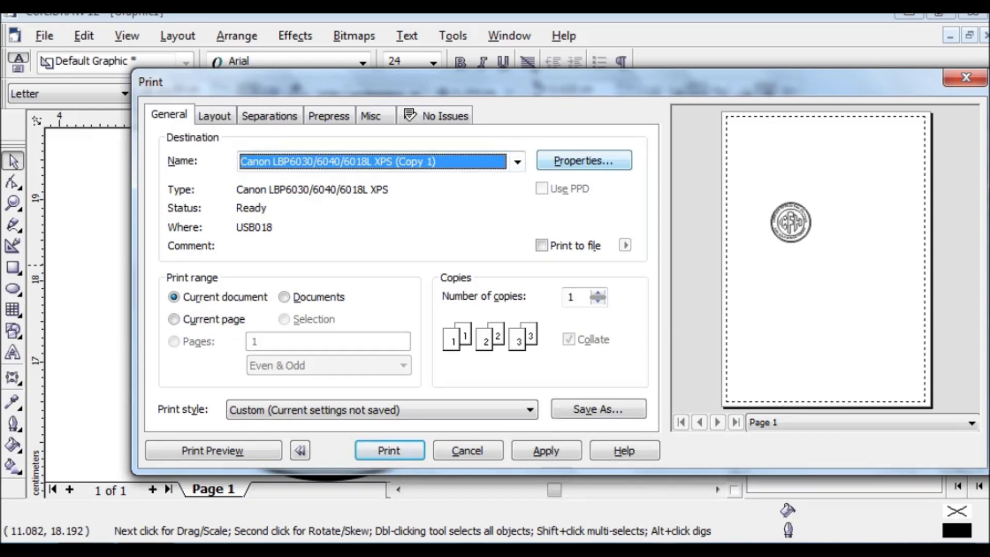
left_click(518, 161)
key("Down")
key("Down")
key("Down")
key("Down")
key("Down")
key("Return")
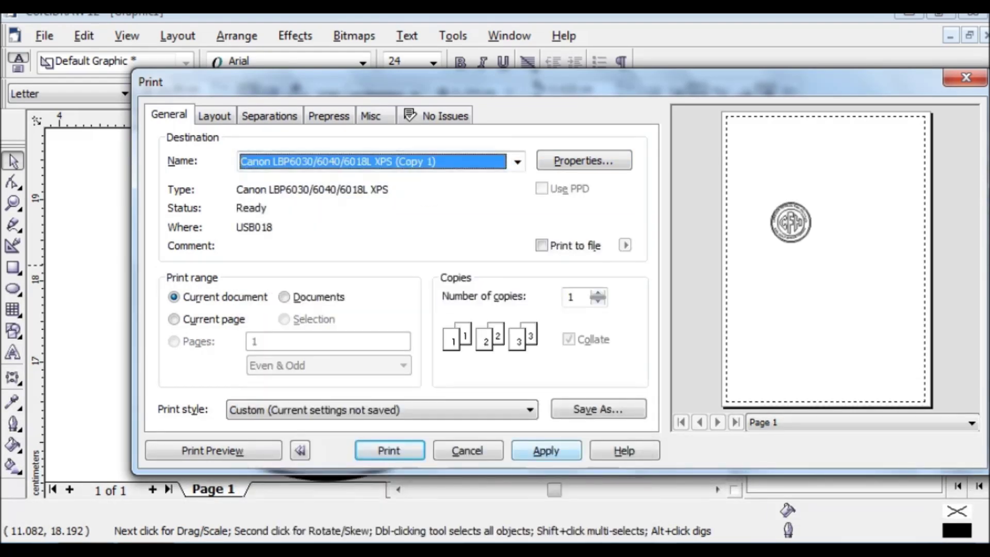
left_click(546, 450)
Step: Open the print preview and move the stamp to the top center of the page
left_click(213, 450)
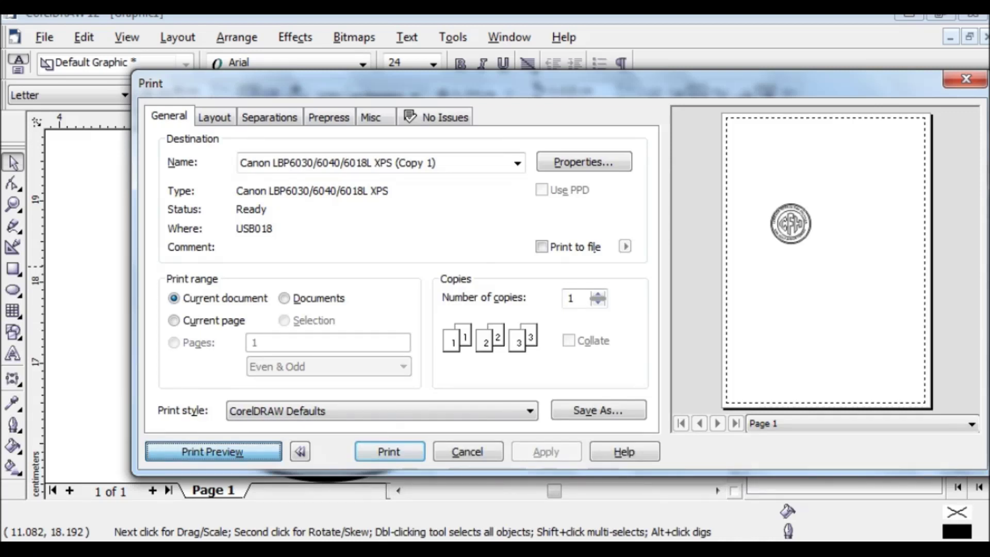
key("alt+w")
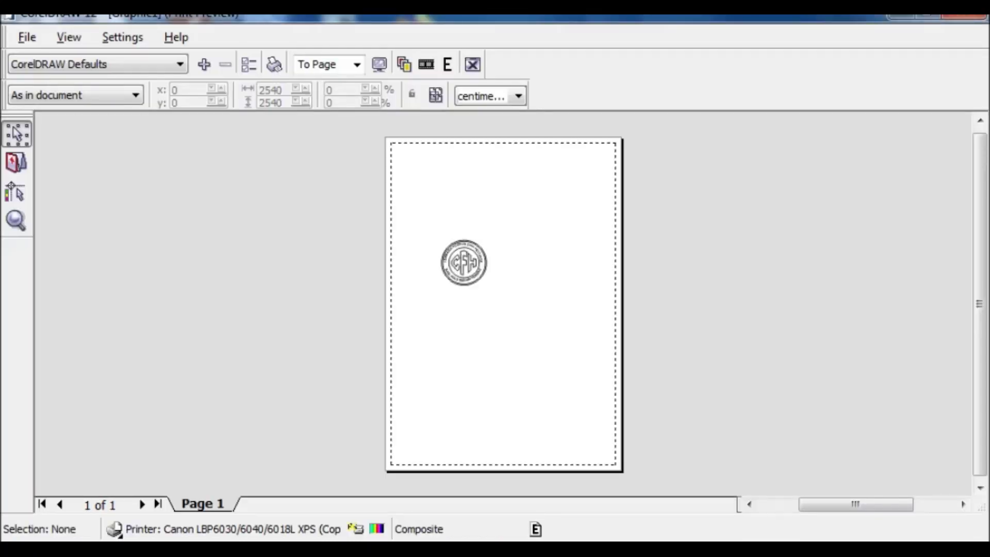
left_click_drag(463, 262, 501, 171)
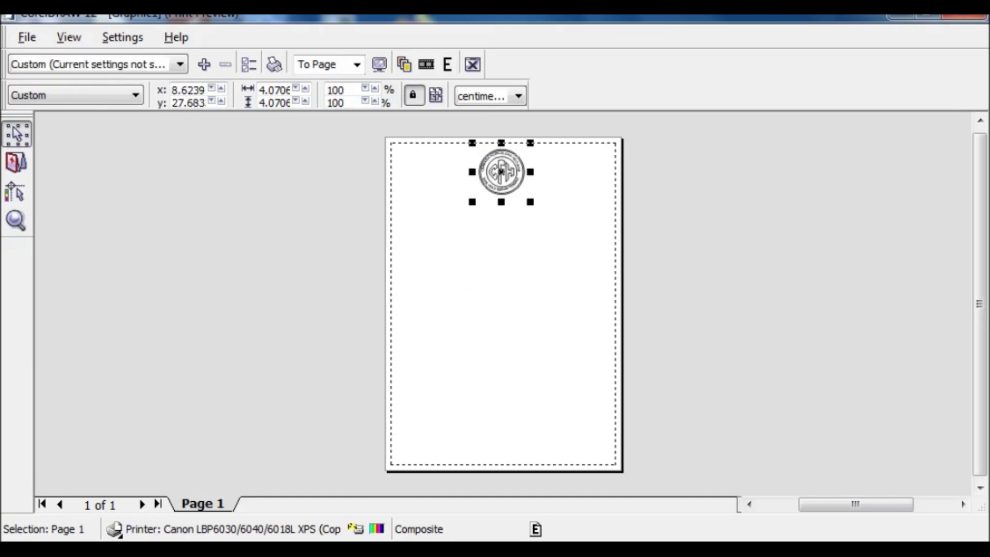